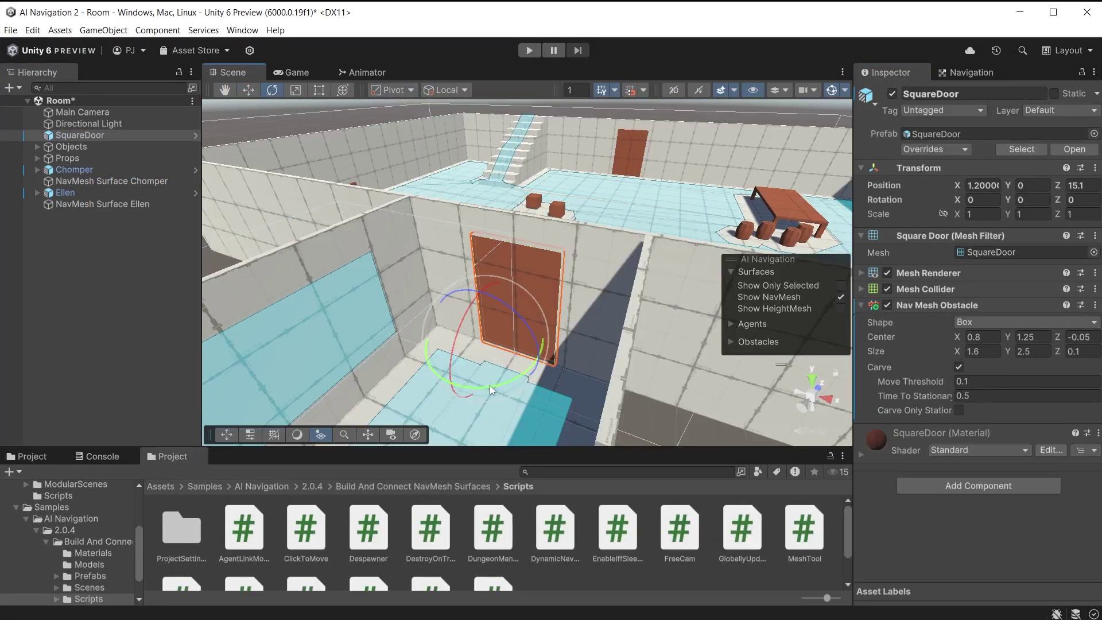
# - Swing SquareDoor open to about -53 degrees on Y
pyautogui.moveTo(491, 384); pyautogui.dragTo(729, 312)
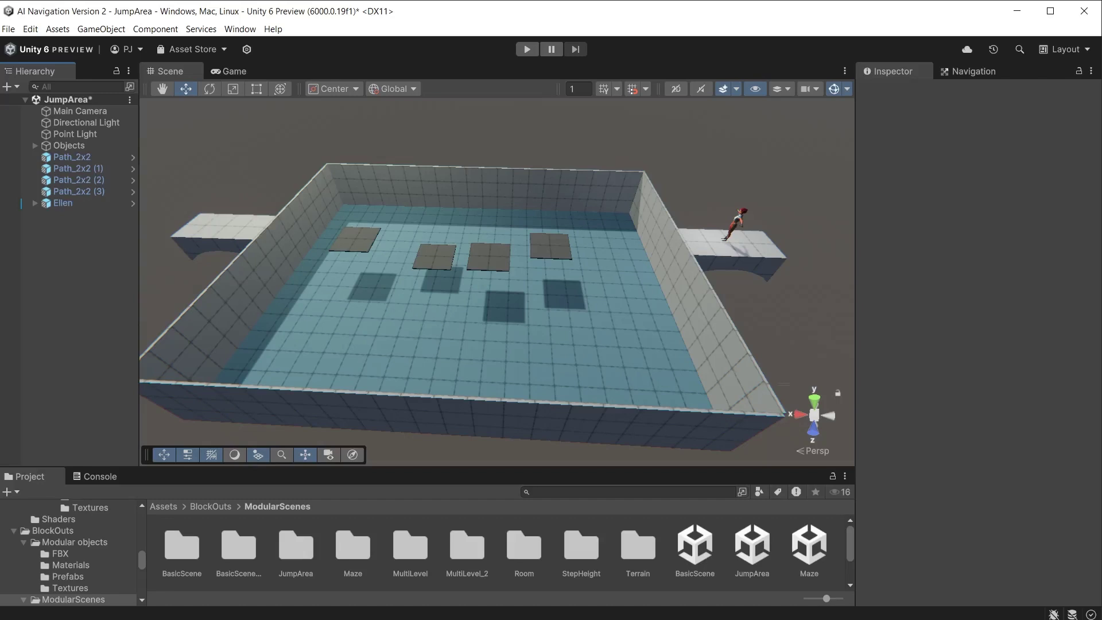
# - Give the room floor a NavMesh Modifier that overrides its area to Not Walkable
pyautogui.click(436, 357)
pyautogui.click(1017, 354)
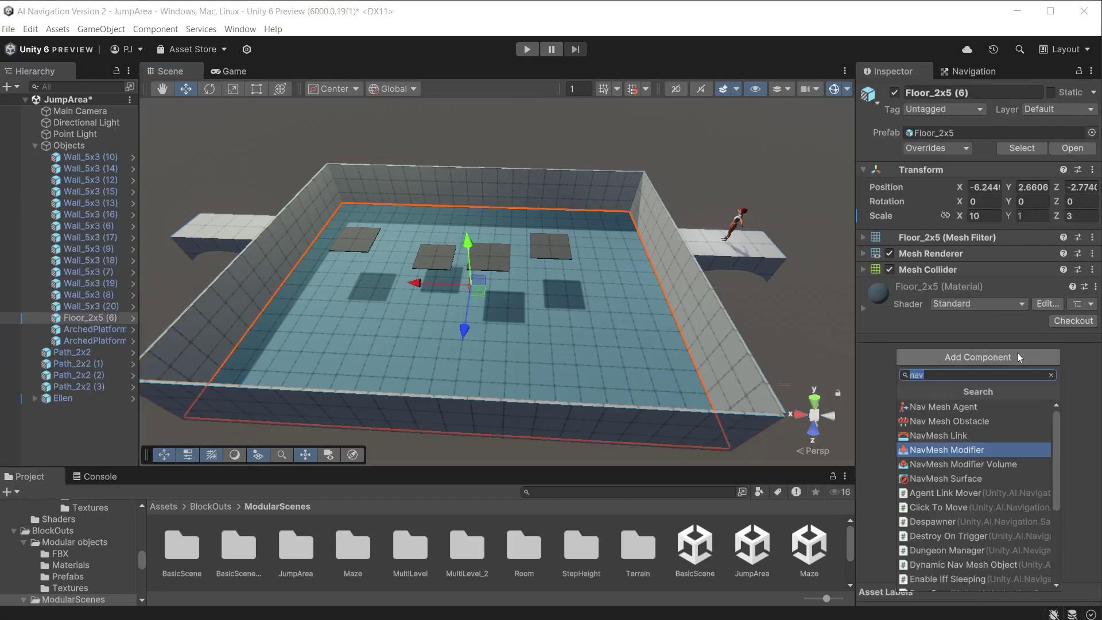
pyautogui.click(983, 450)
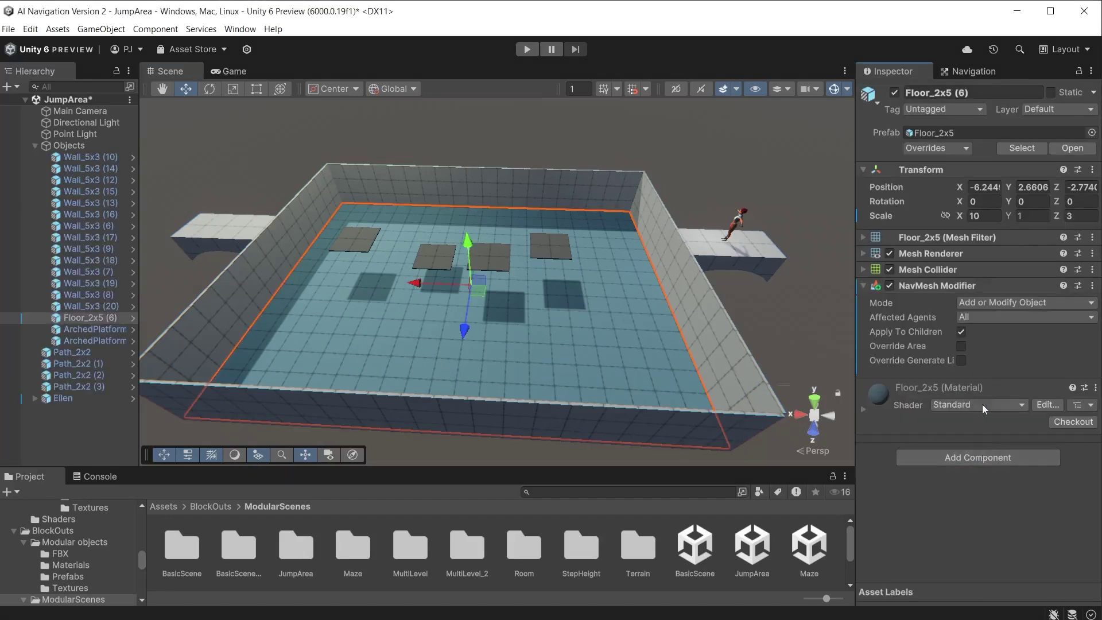
pyautogui.click(962, 346)
pyautogui.click(1025, 360)
pyautogui.click(1041, 394)
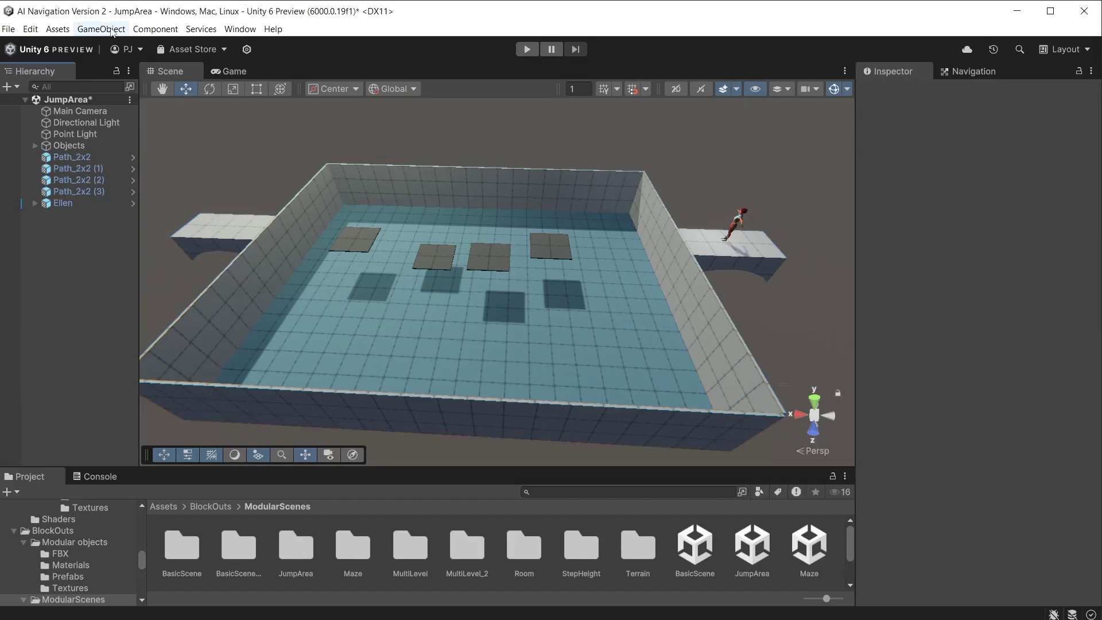
# - Create a NavMesh Surface and bake it with Minimum Region Area 0.5 so pad tops are covered
pyautogui.click(104, 29)
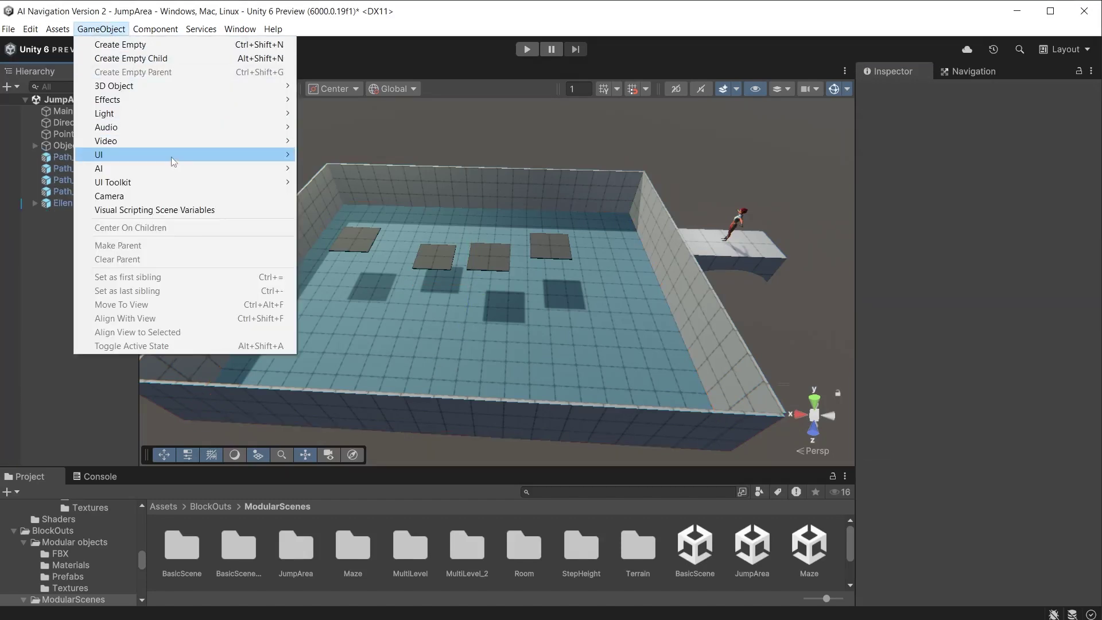
pyautogui.moveTo(184, 169)
pyautogui.click(436, 171)
pyautogui.click(1061, 414)
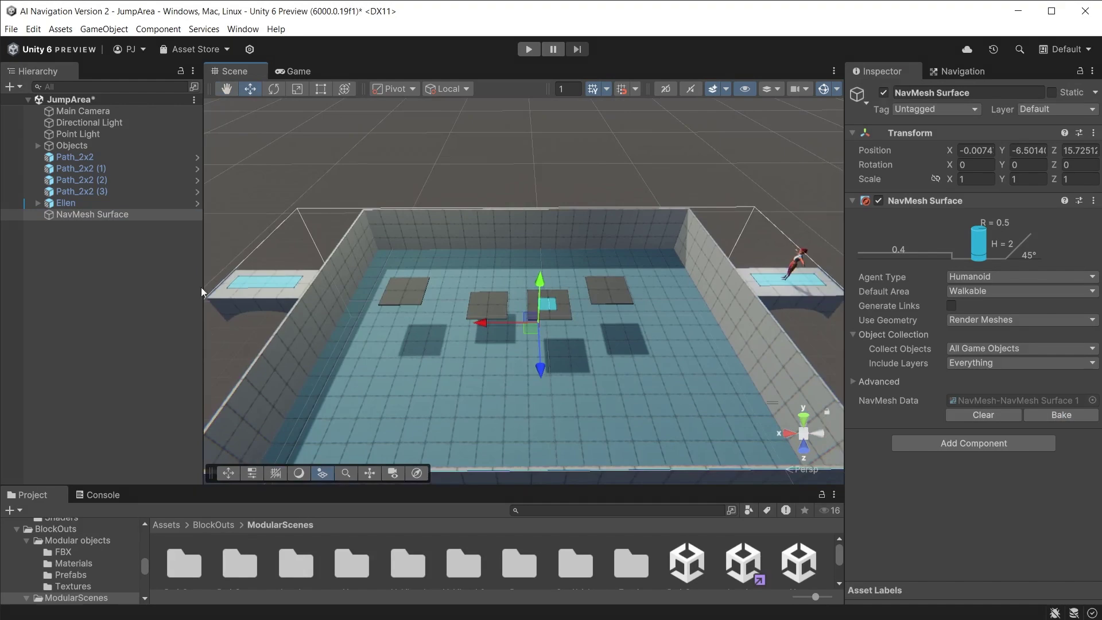
pyautogui.click(854, 382)
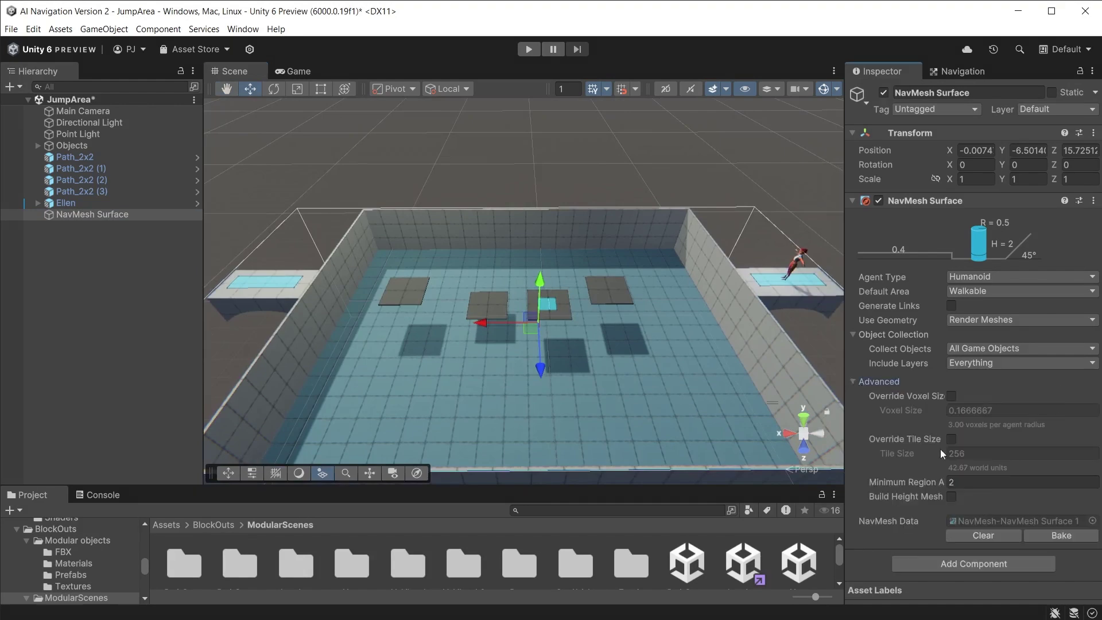
pyautogui.click(983, 482)
pyautogui.write('0.5')
pyautogui.click(1061, 534)
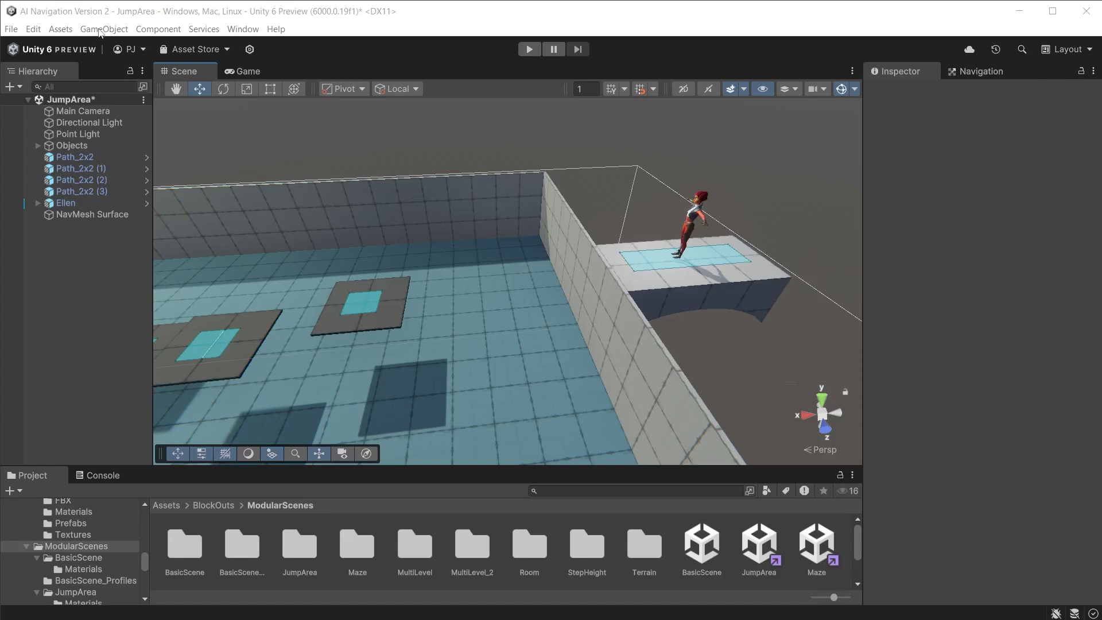
# - Create a new NavMesh Link and rotate it to -15 degrees around Y
pyautogui.click(99, 31)
pyautogui.moveTo(288, 171)
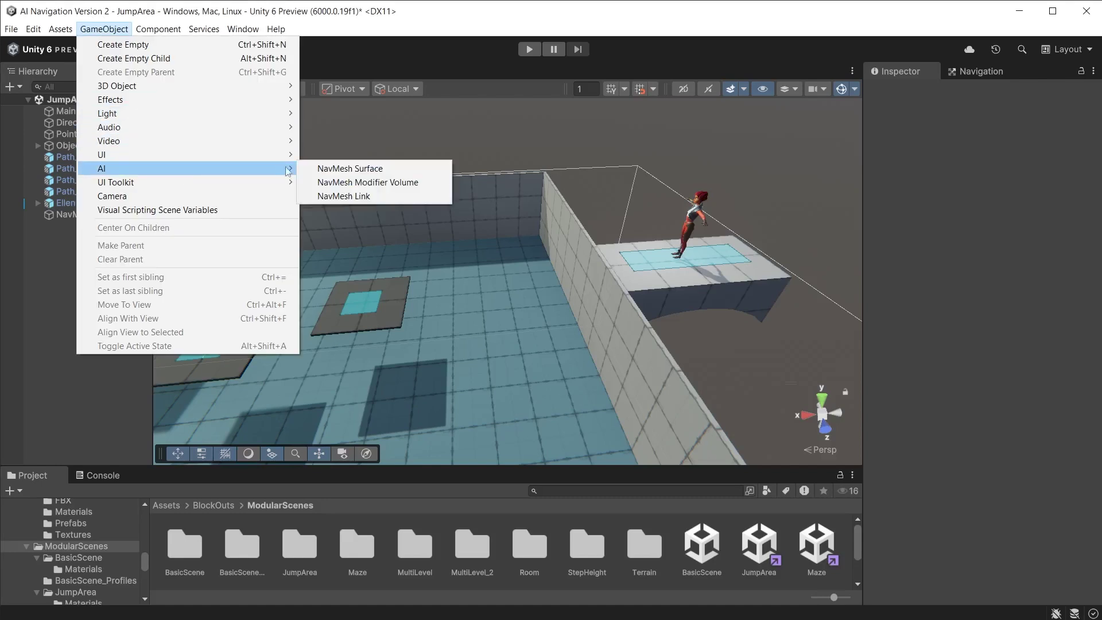
pyautogui.click(386, 198)
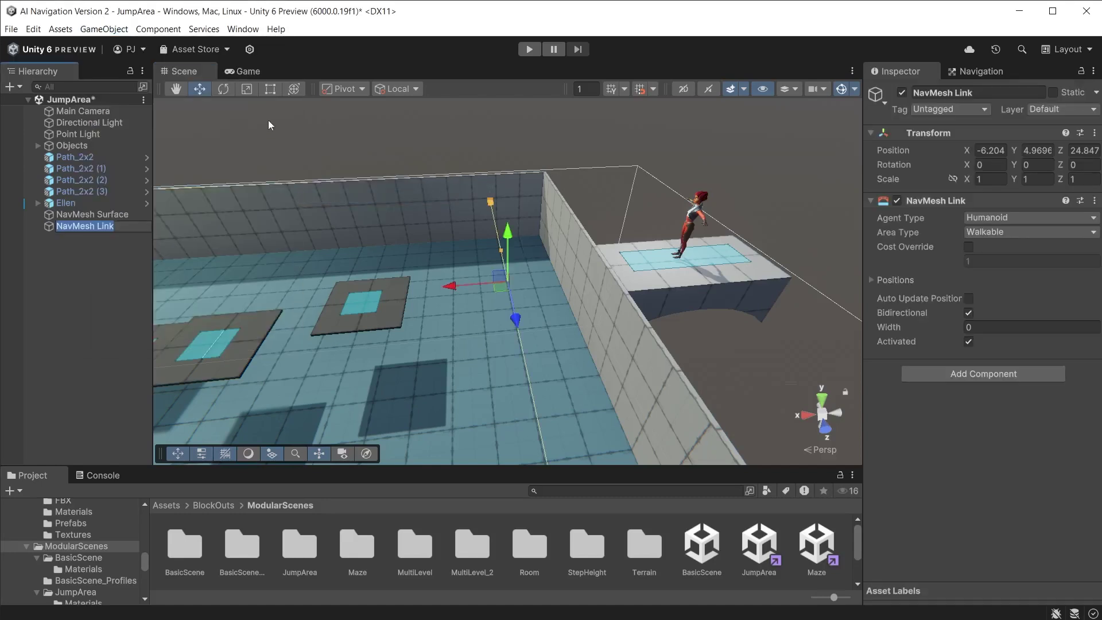
pyautogui.click(224, 88)
pyautogui.moveTo(487, 320); pyautogui.dragTo(667, 282)
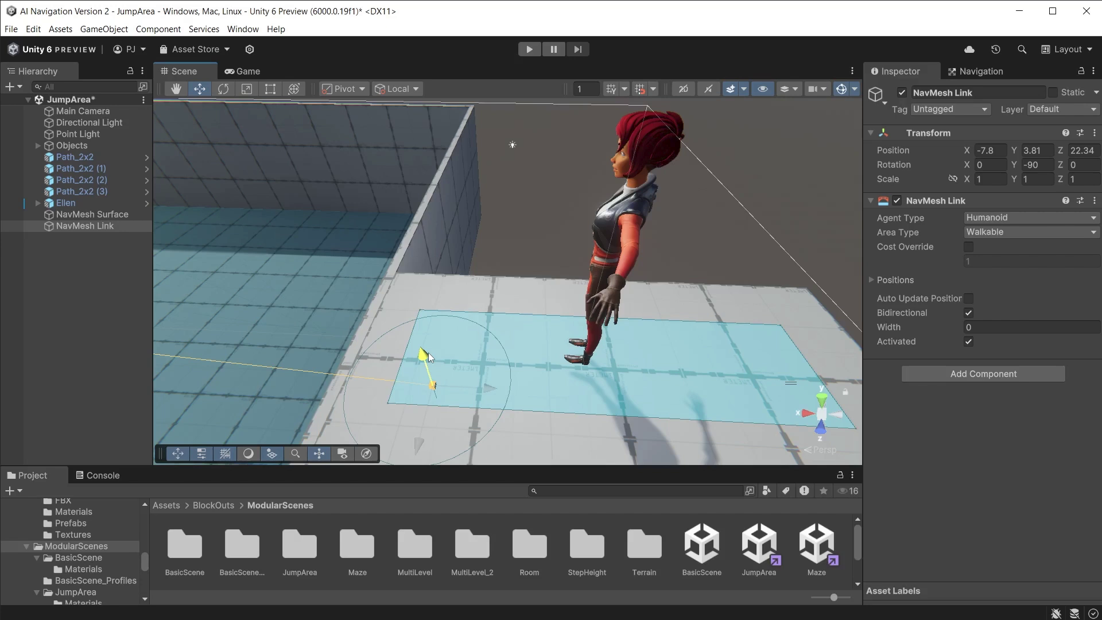
# - Position the link's endpoints onto the platform, adjusting their Z placement and height
pyautogui.moveTo(428, 353); pyautogui.dragTo(464, 355)
pyautogui.moveTo(488, 391); pyautogui.dragTo(537, 393)
pyautogui.moveTo(472, 445); pyautogui.dragTo(471, 448)
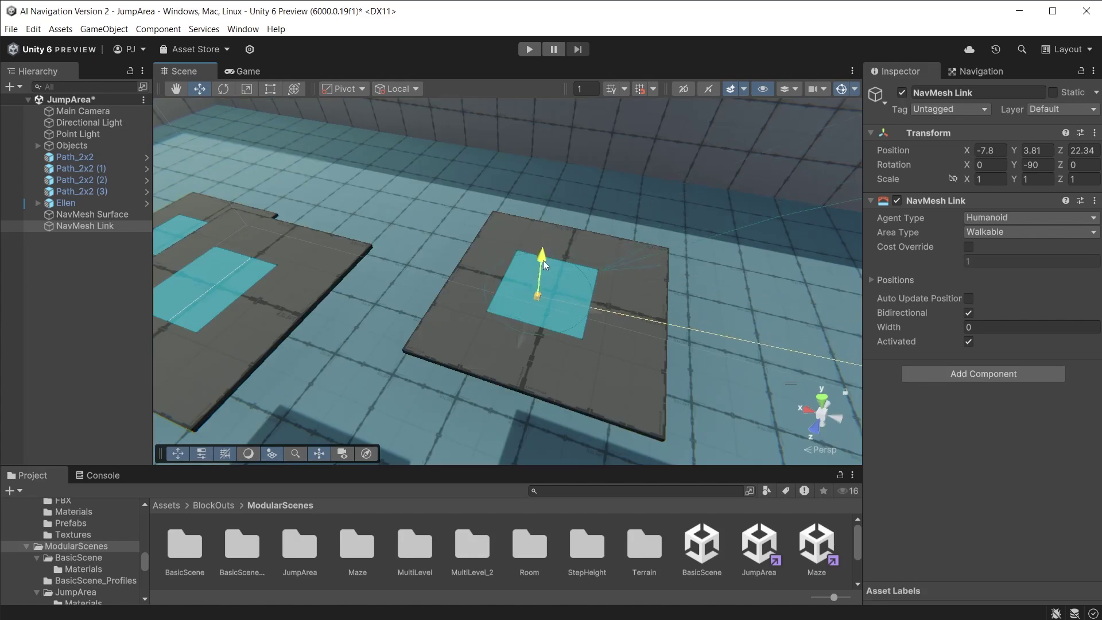
pyautogui.moveTo(543, 260); pyautogui.dragTo(543, 260)
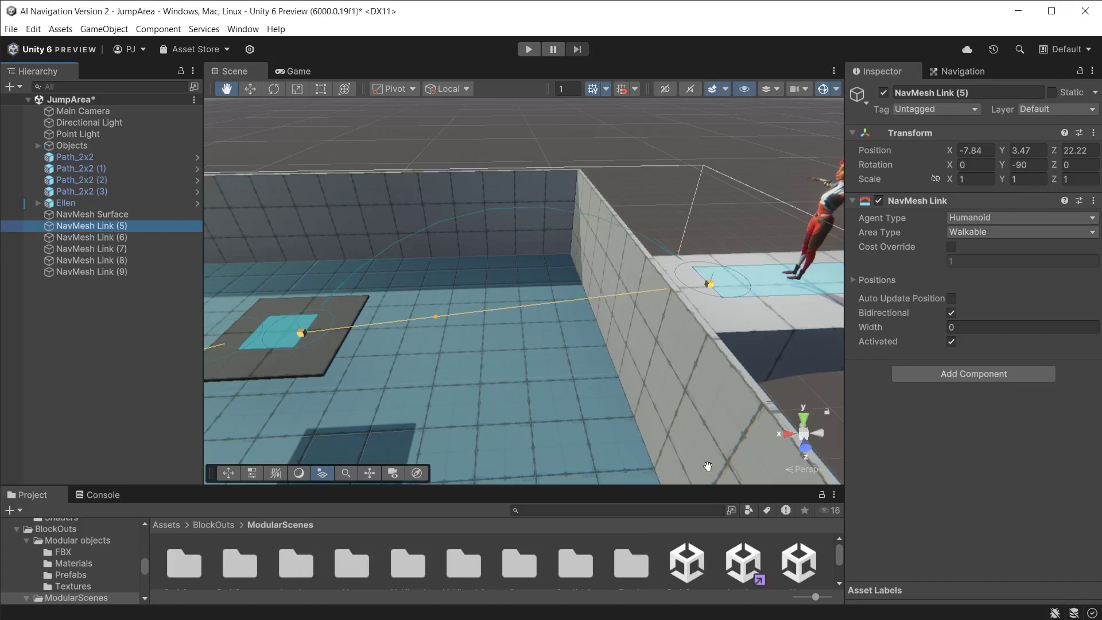
# - Turn off Bidirectional on NavMesh Link (5) and swap its start and end points
pyautogui.click(951, 313)
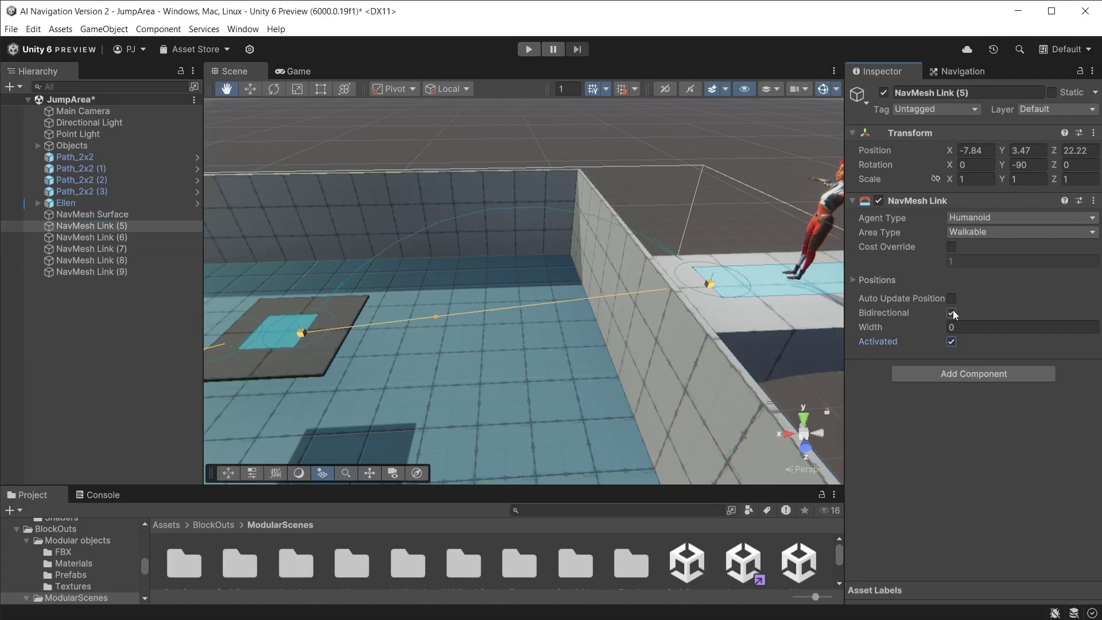
pyautogui.click(950, 313)
pyautogui.click(853, 280)
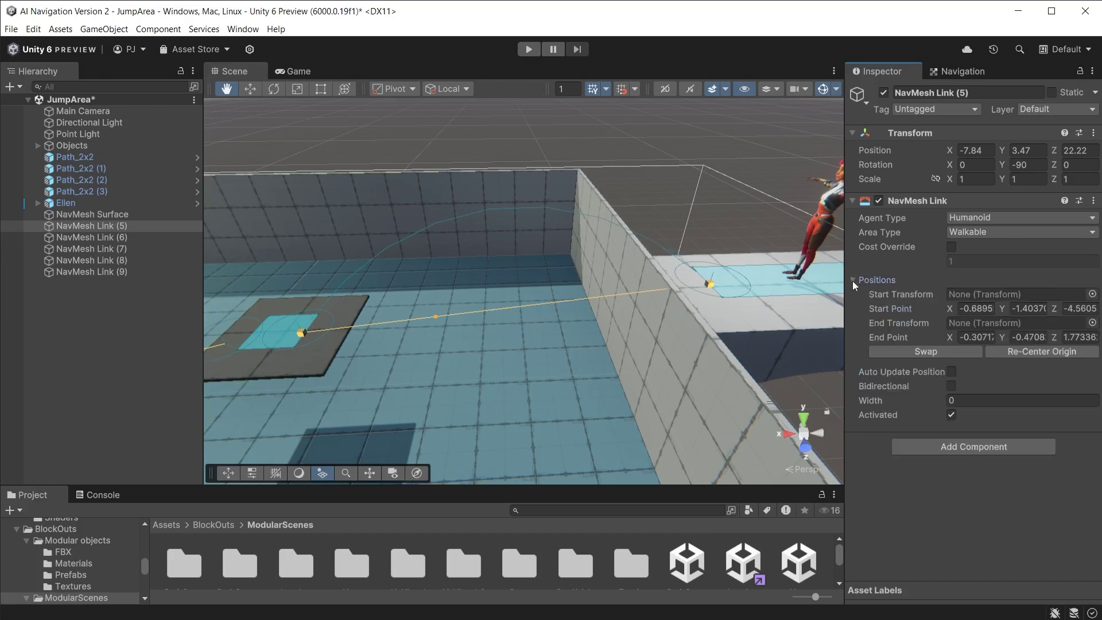
pyautogui.click(926, 351)
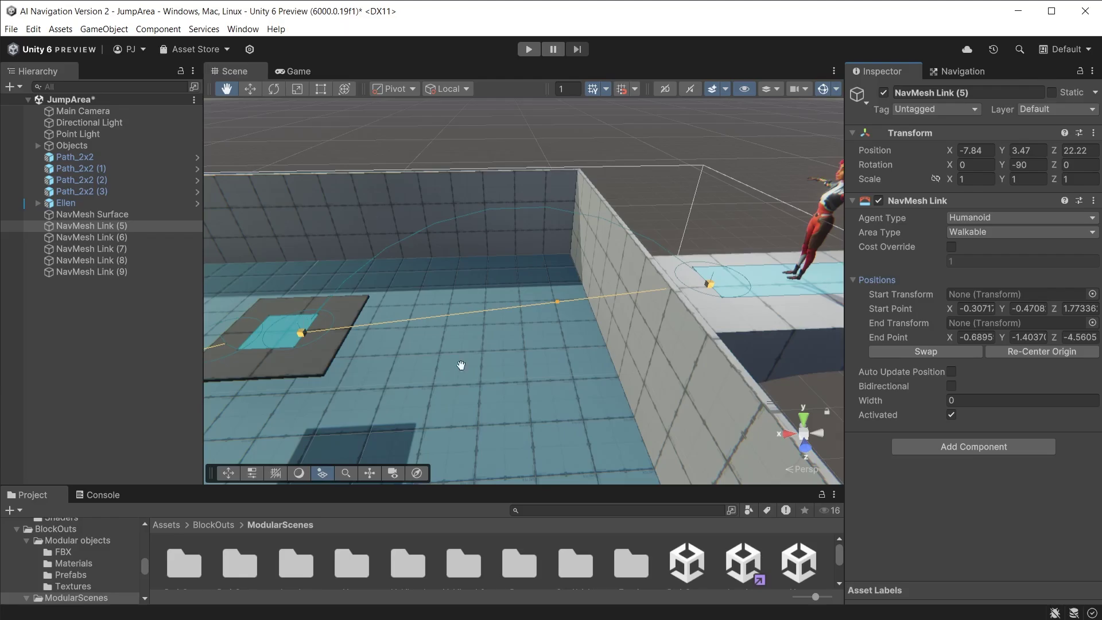
# - Look through ClickToMove.cs Update and OnAnimatorMove in Visual Studio, then return to Unity
pyautogui.hotkey('alt', 'Tab')
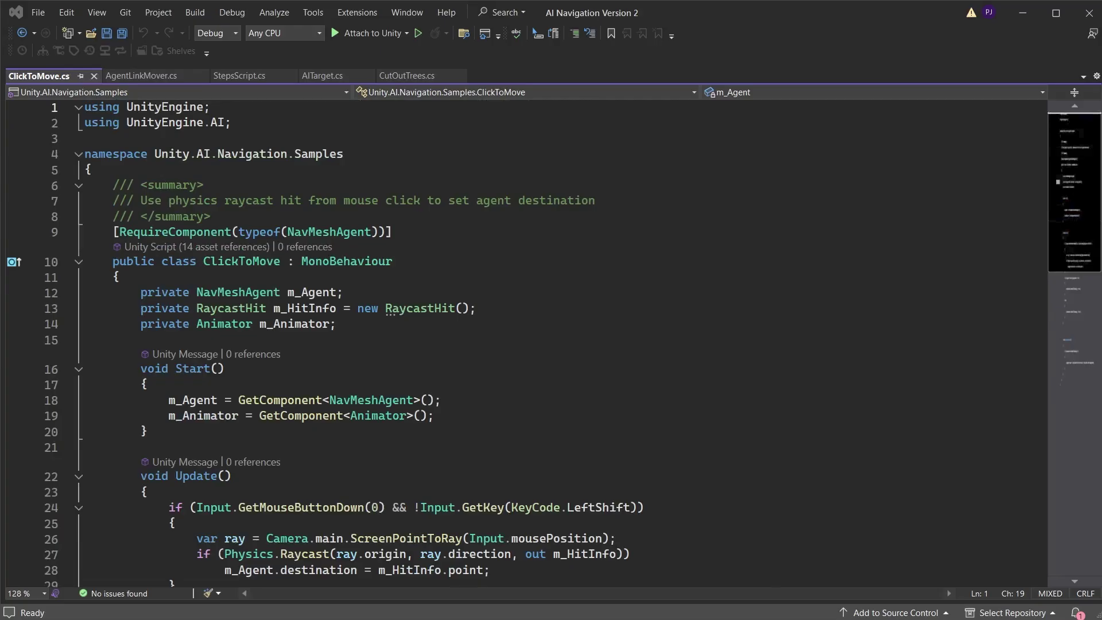
pyautogui.scroll(-7, 525, 345)
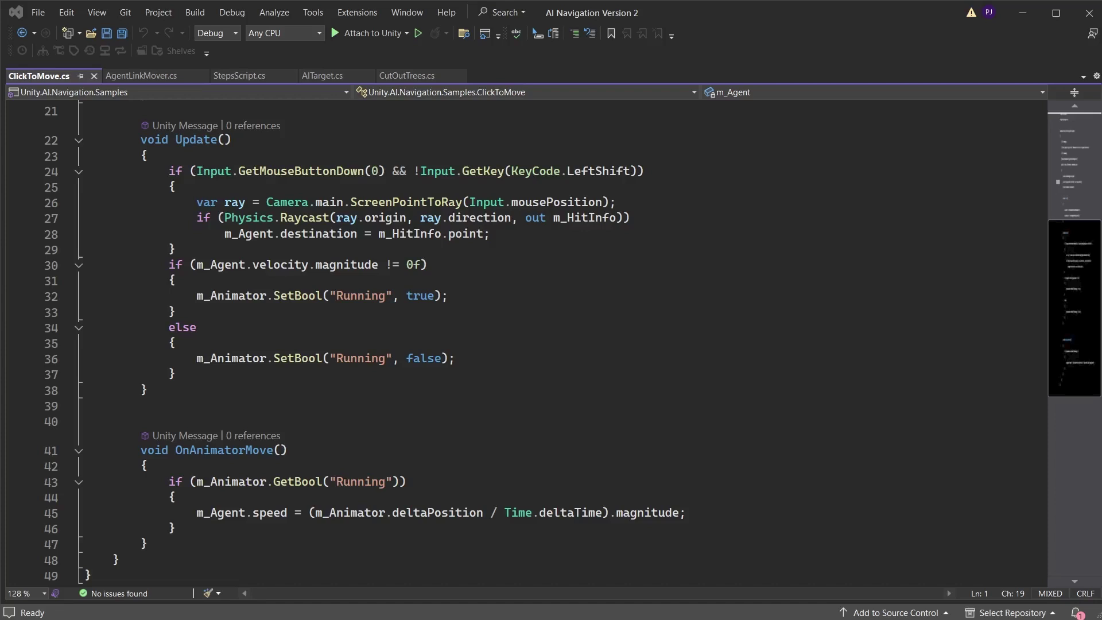
pyautogui.hotkey('alt', 'Tab')
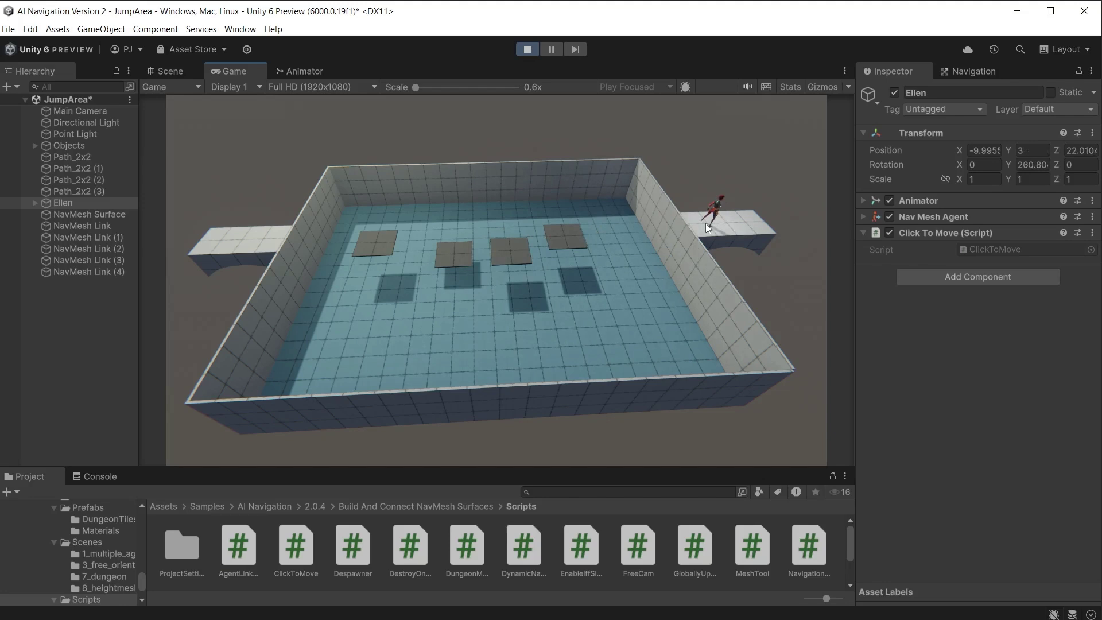
# - Stop Play mode, select Ellen, and keep her Agent Link Mover method as Parabola
pyautogui.hotkey('ctrl', 'p')
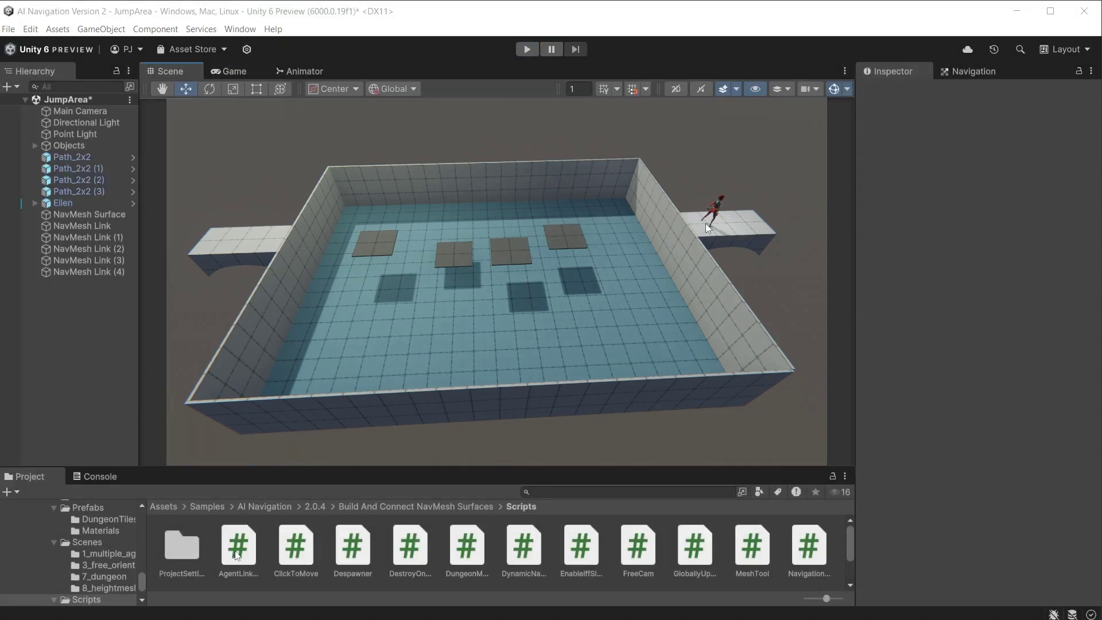
pyautogui.click(72, 204)
pyautogui.click(1012, 338)
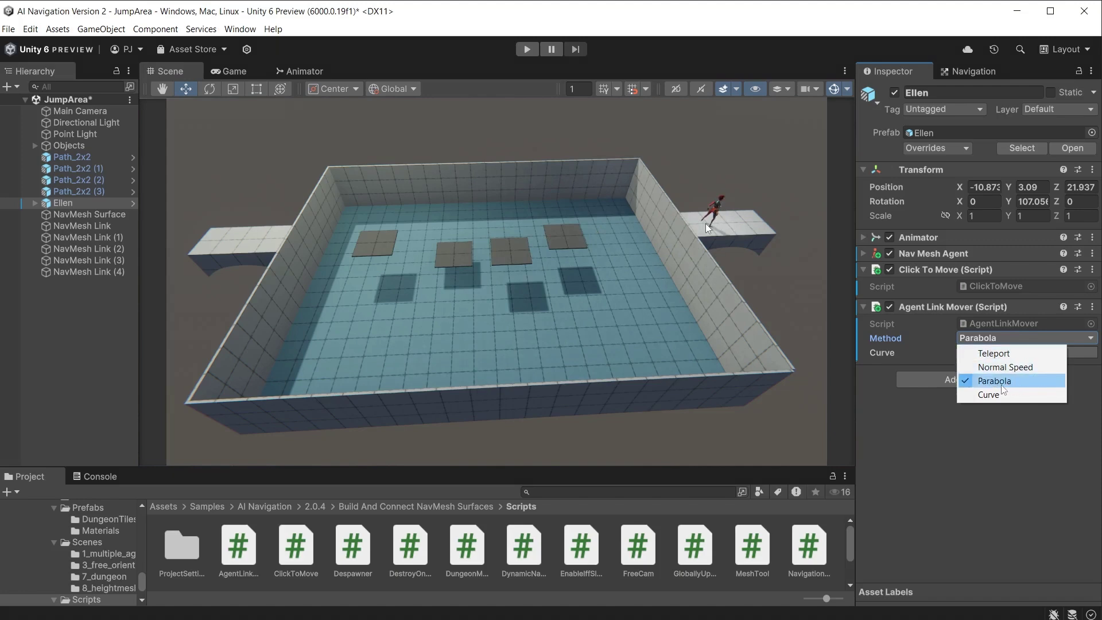
pyautogui.click(1053, 382)
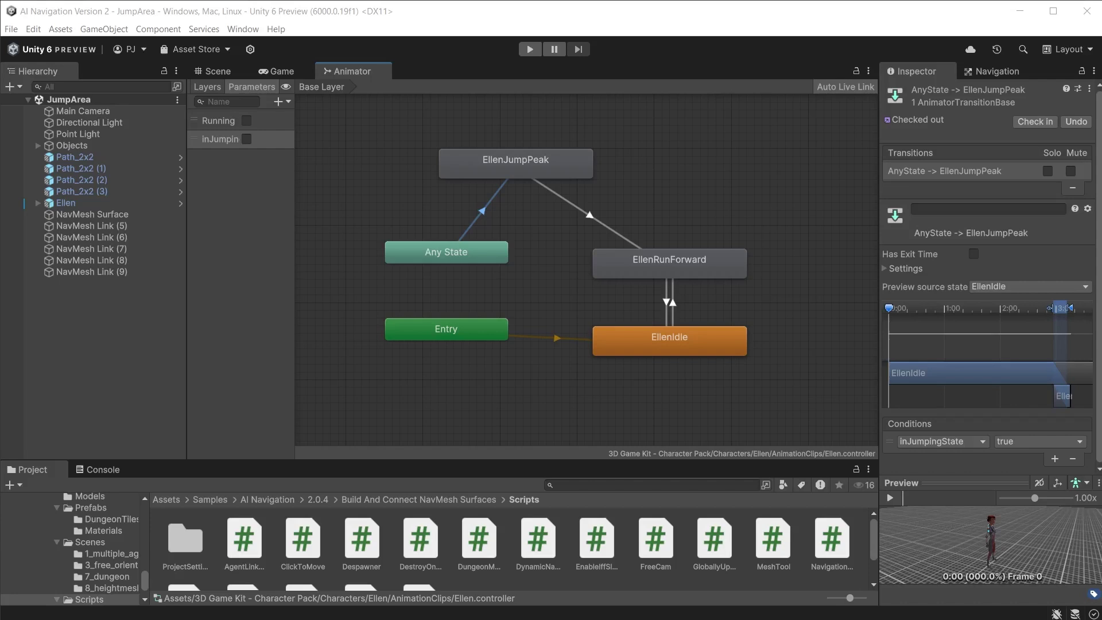
# - Select the EllenJumpPeak to EllenRunForward transition to see its inJumpingState false condition
pyautogui.click(586, 213)
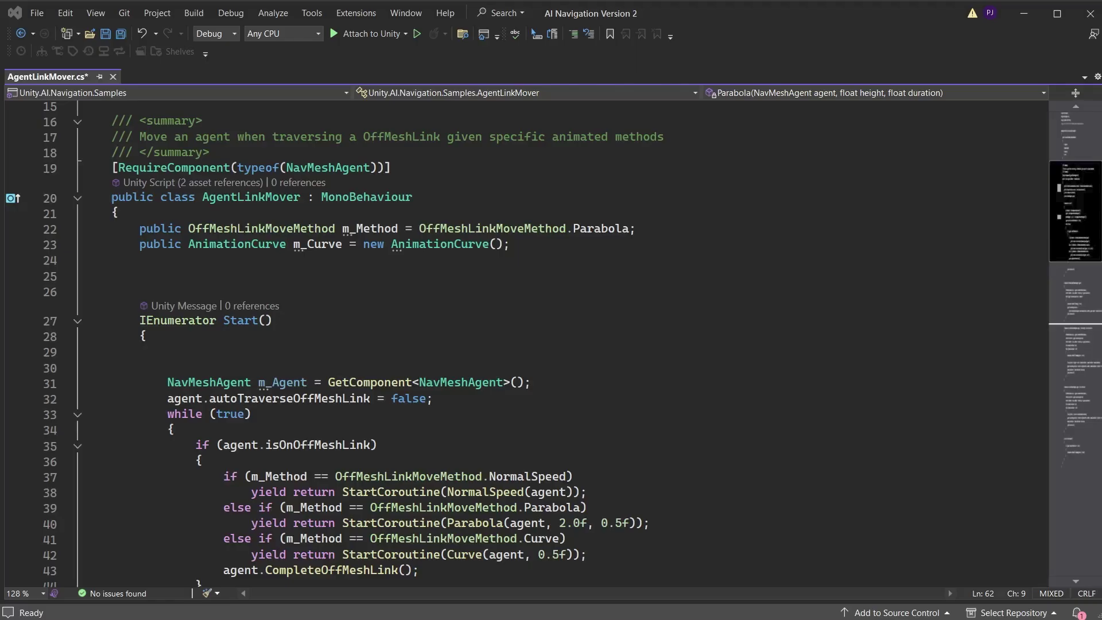
# - In AgentLinkMover.cs, set inJumpingState false when agent.isOnOffMeshLink is false, and change parabola height to 1.0
pyautogui.hotkey('ctrl', 'BackSpace')
pyautogui.hotkey('ctrl', 'BackSpace')
pyautogui.hotkey('ctrl', 'BackSpace')
pyautogui.hotkey('ctrl', 'BackSpace')
pyautogui.hotkey('ctrl', 'BackSpace')
pyautogui.hotkey('ctrl', 'BackSpace')
pyautogui.hotkey('ctrl', 'BackSpace')
pyautogui.hotkey('ctrl', 'BackSpace')
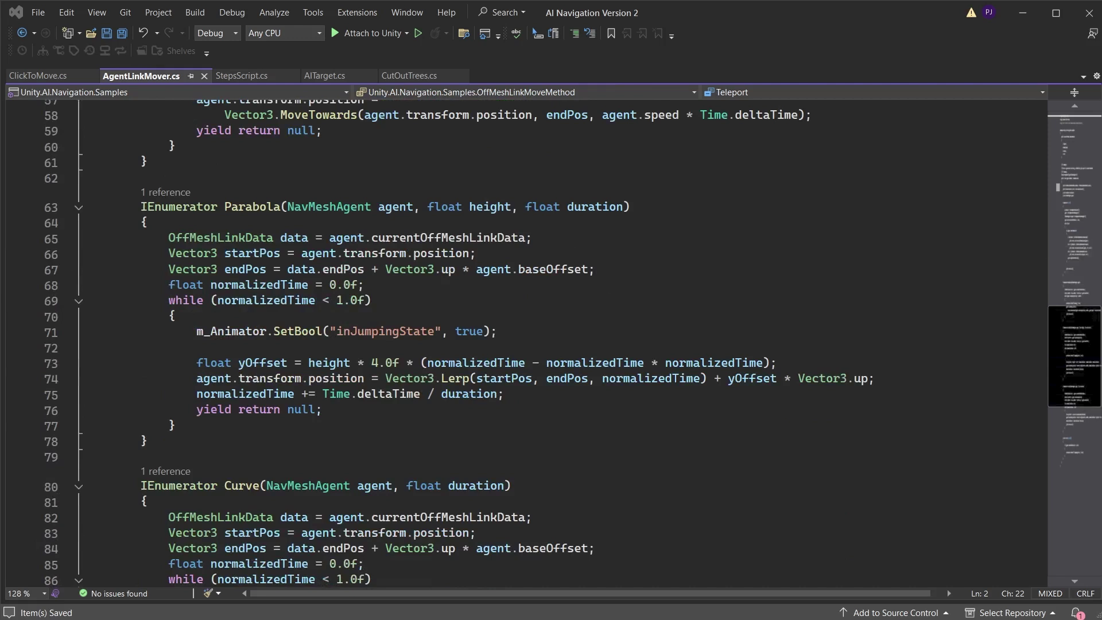
pyautogui.scroll(-8, 525, 338)
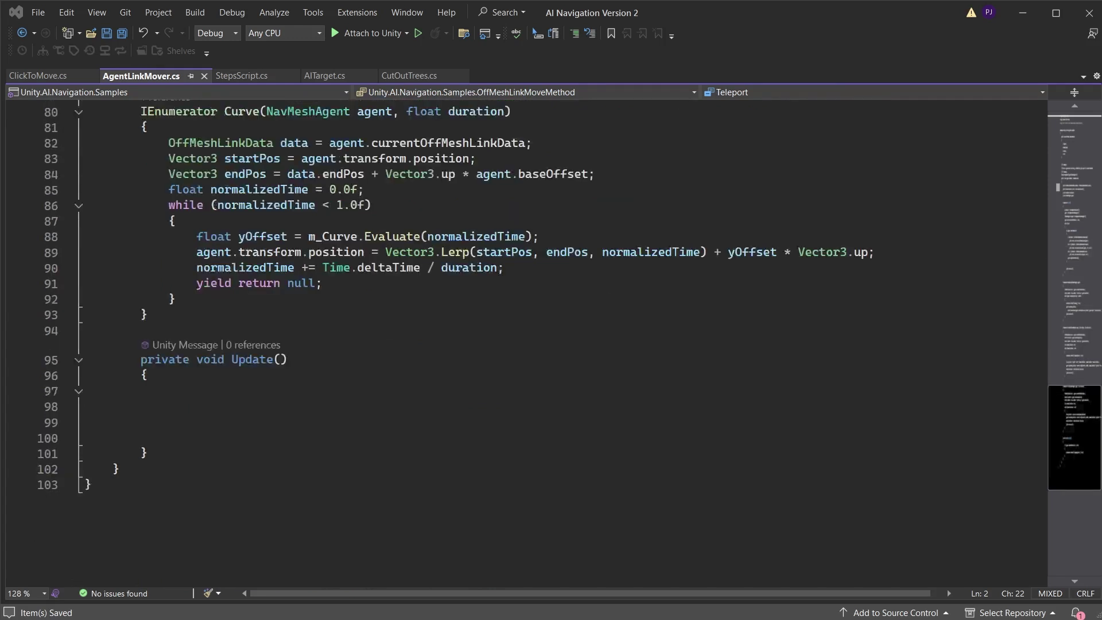
pyautogui.write('if (agent.isOnOffMeshLink == false)')
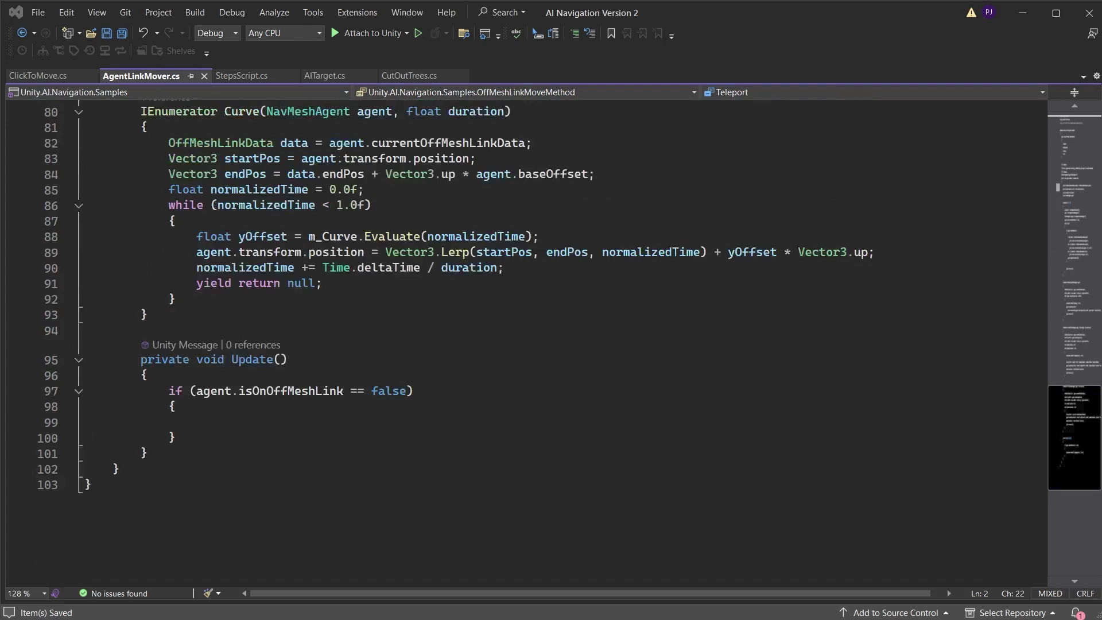
pyautogui.write('m_Animator.SetBool("inJumpingState", false):')
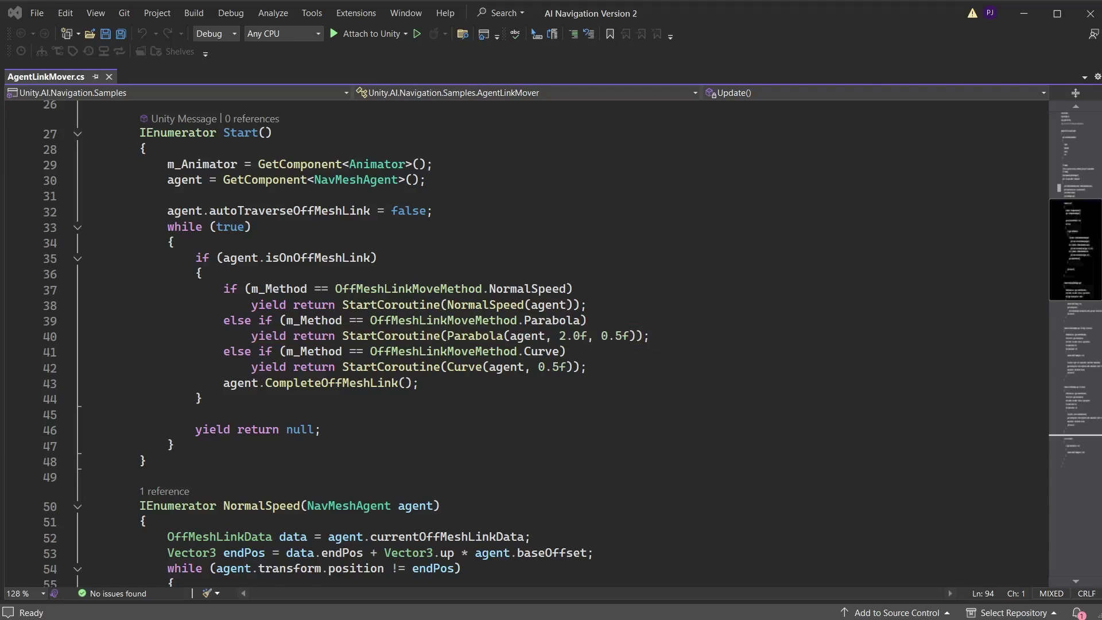
pyautogui.press('BackSpace')
pyautogui.write('1')
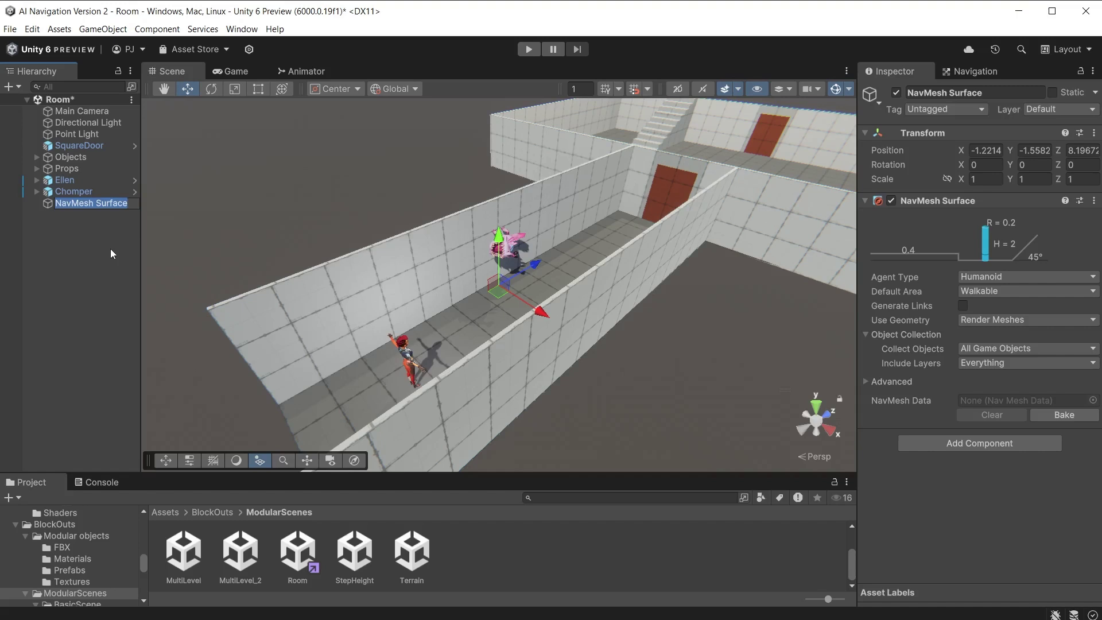
# - Set the surface's Collect Objects to Volume and rotate it to Z -90
pyautogui.click(989, 348)
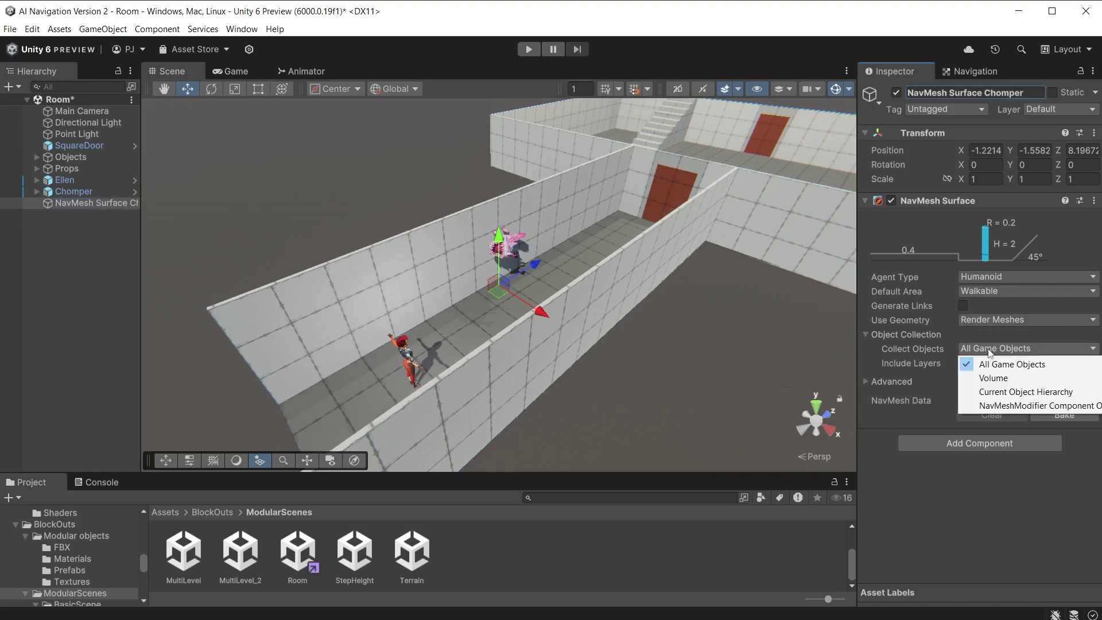
pyautogui.click(993, 377)
pyautogui.scroll(-5, 498, 247)
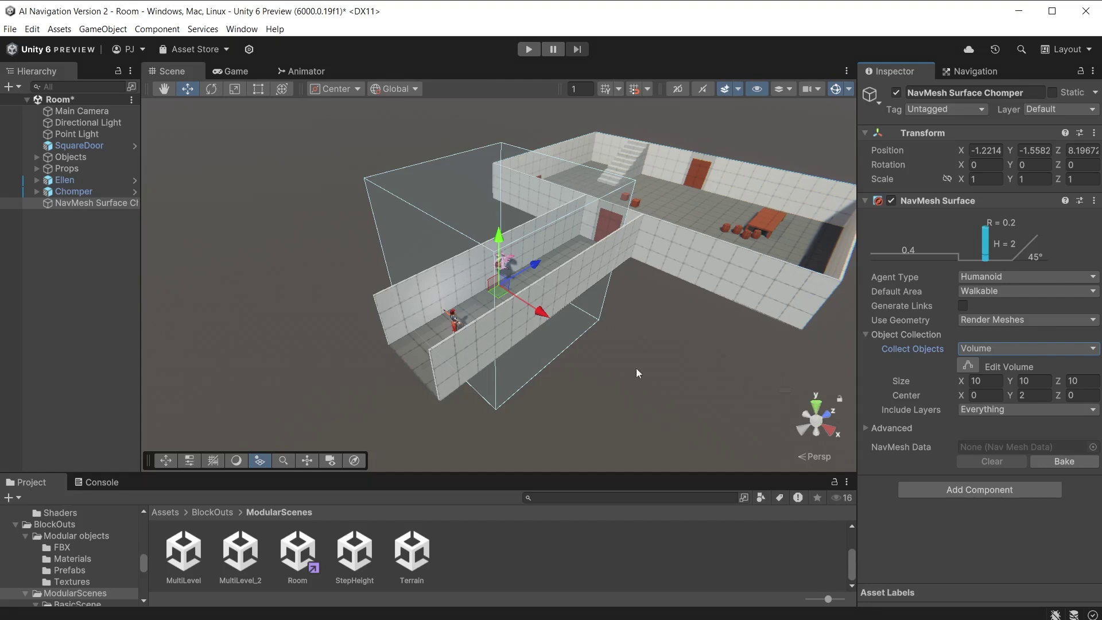
pyautogui.click(211, 88)
pyautogui.moveTo(515, 255); pyautogui.dragTo(595, 428)
pyautogui.press('x')
pyautogui.press('w')
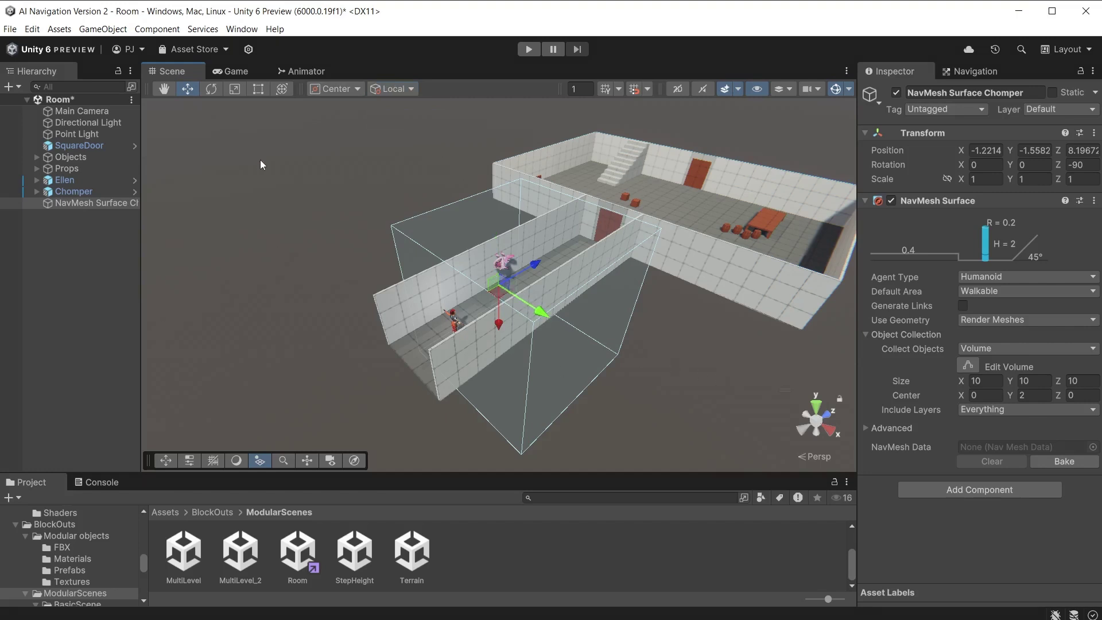
# - Resize the volume to fit the corridor, set Agent Type to Chomper, and bake
pyautogui.click(967, 365)
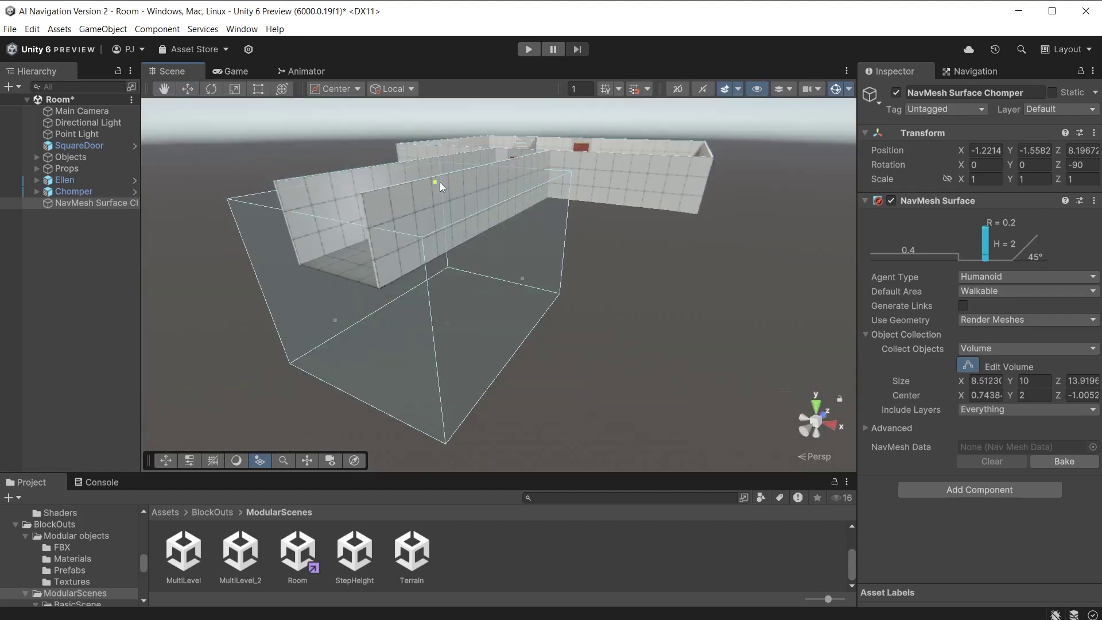
pyautogui.moveTo(440, 182); pyautogui.dragTo(309, 253)
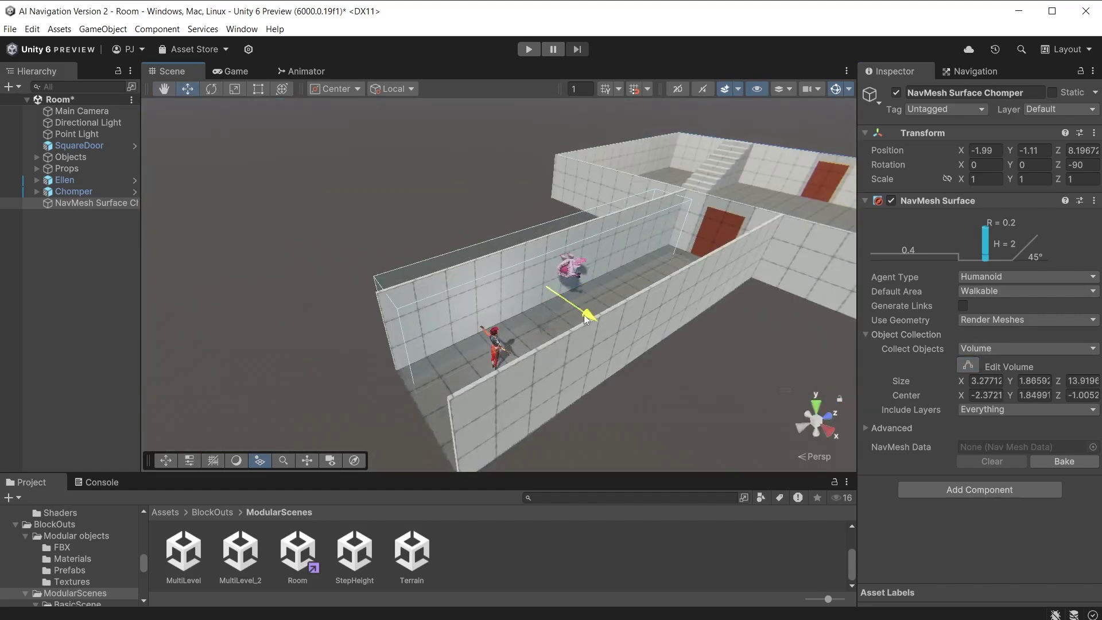
pyautogui.click(1030, 274)
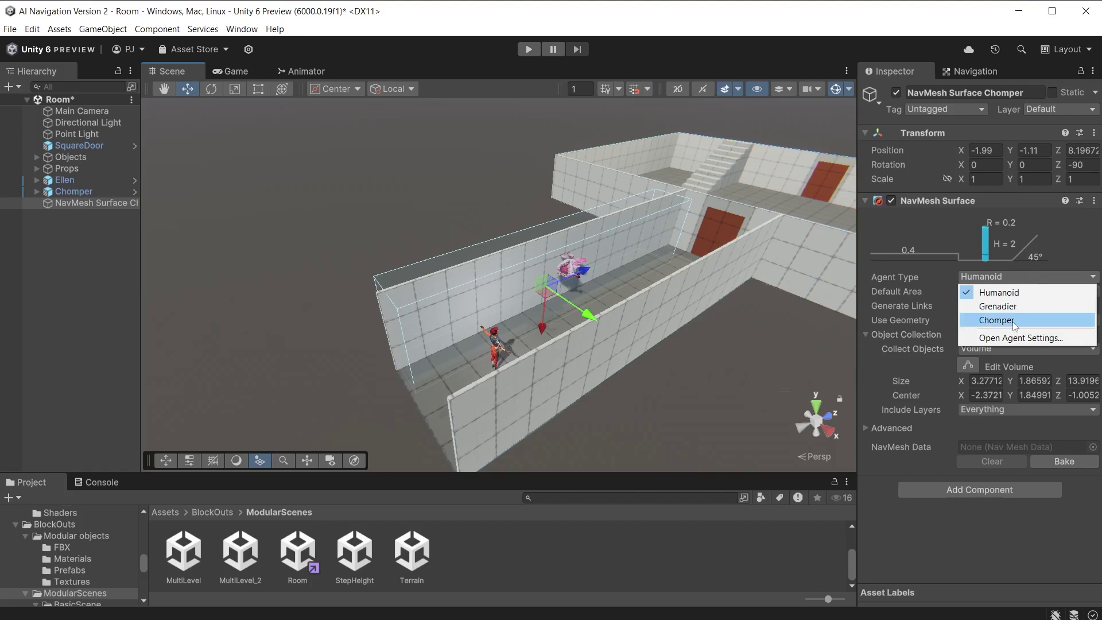
pyautogui.click(1027, 323)
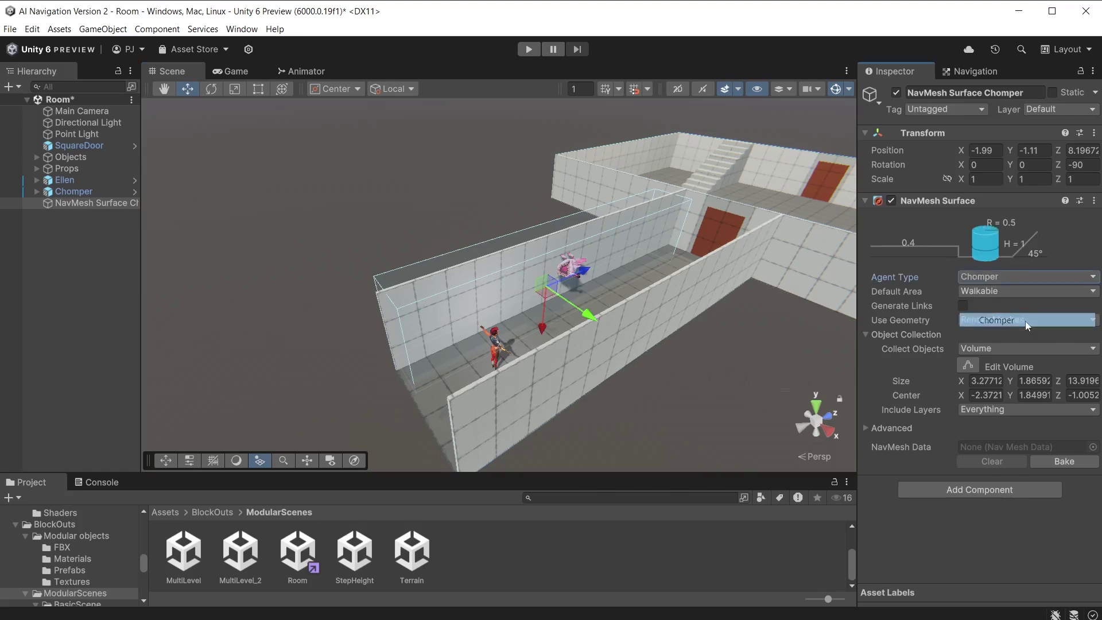
pyautogui.click(1079, 462)
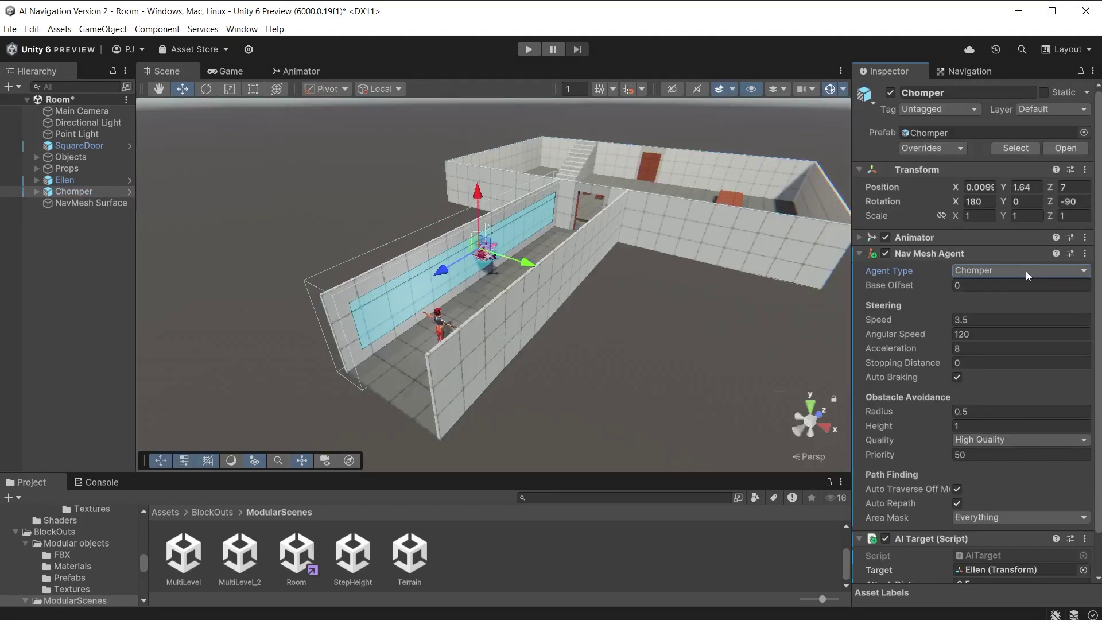
# - Keep Chomper's agent type as Chomper and bake the Humanoid NavMesh over the room floors
pyautogui.click(1025, 271)
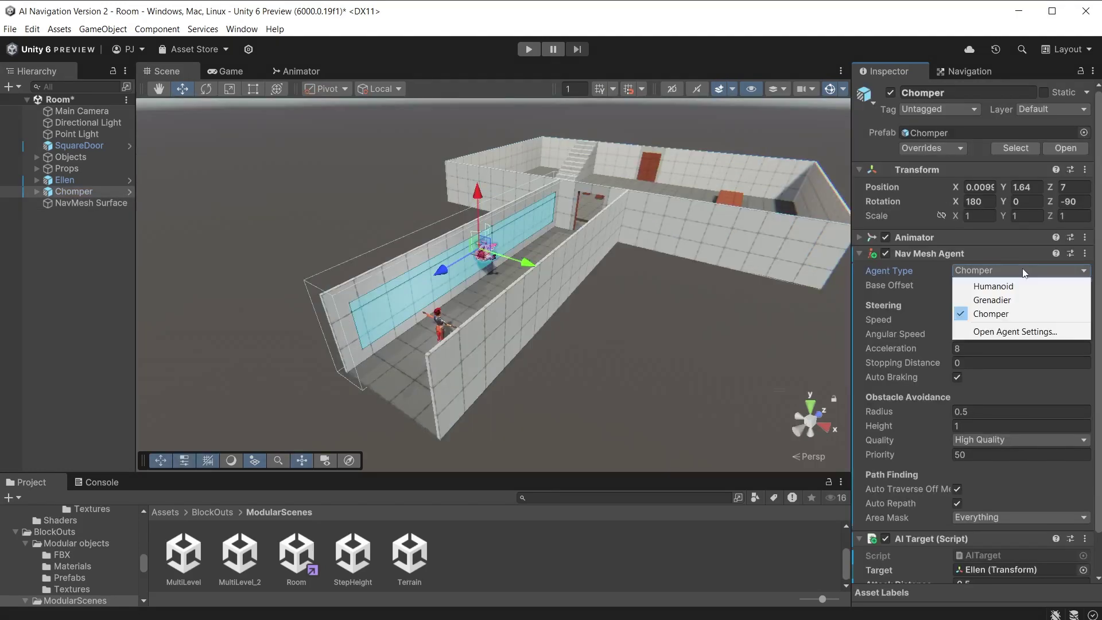
pyautogui.click(991, 313)
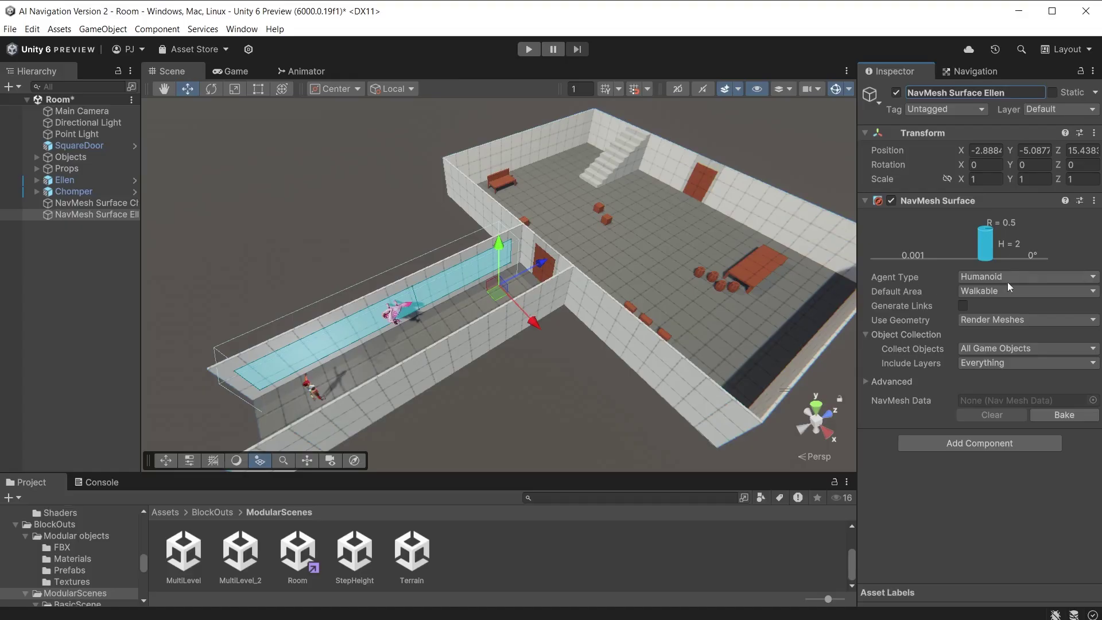
pyautogui.click(1066, 414)
# - Slide a crate left to test the NavMesh holes, then undo the move
pyautogui.scroll(5, 479, 419)
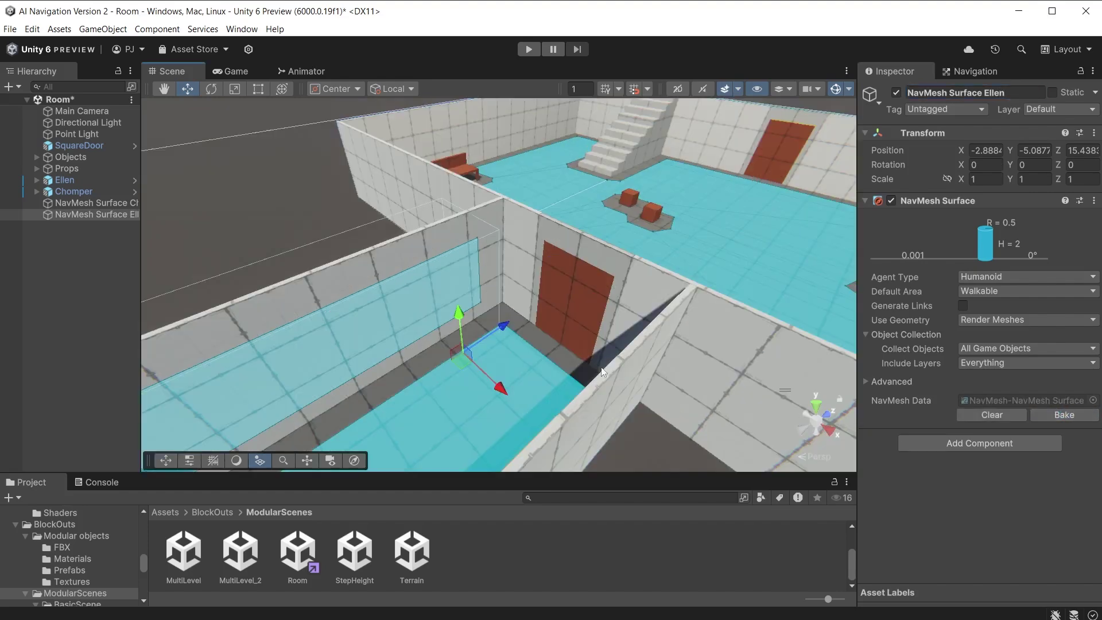
pyautogui.click(91, 256)
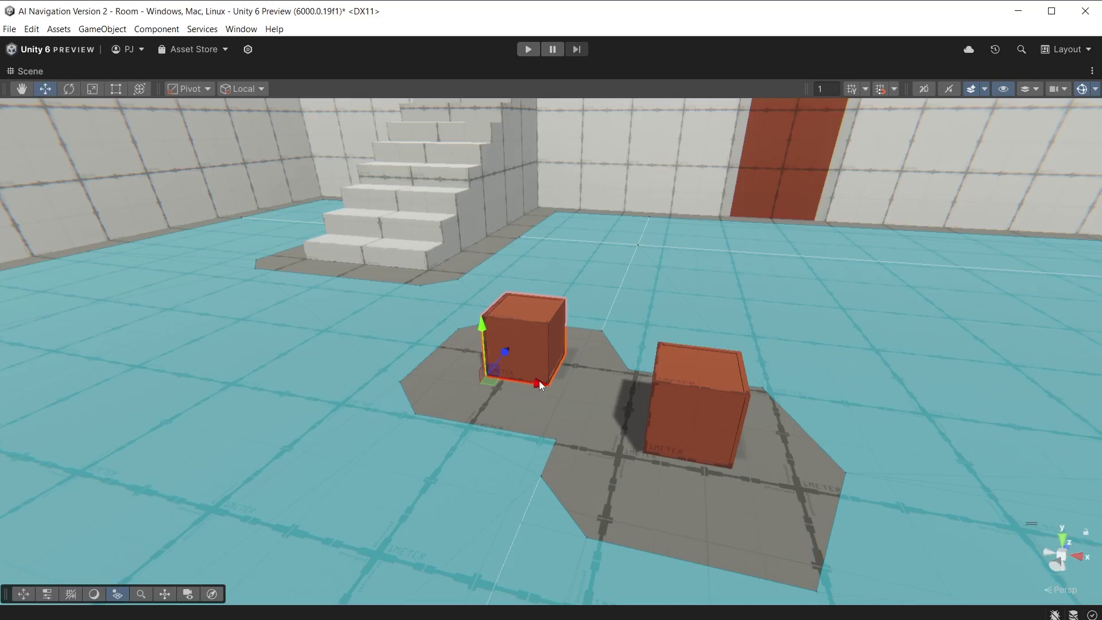
pyautogui.moveTo(539, 381); pyautogui.dragTo(219, 373)
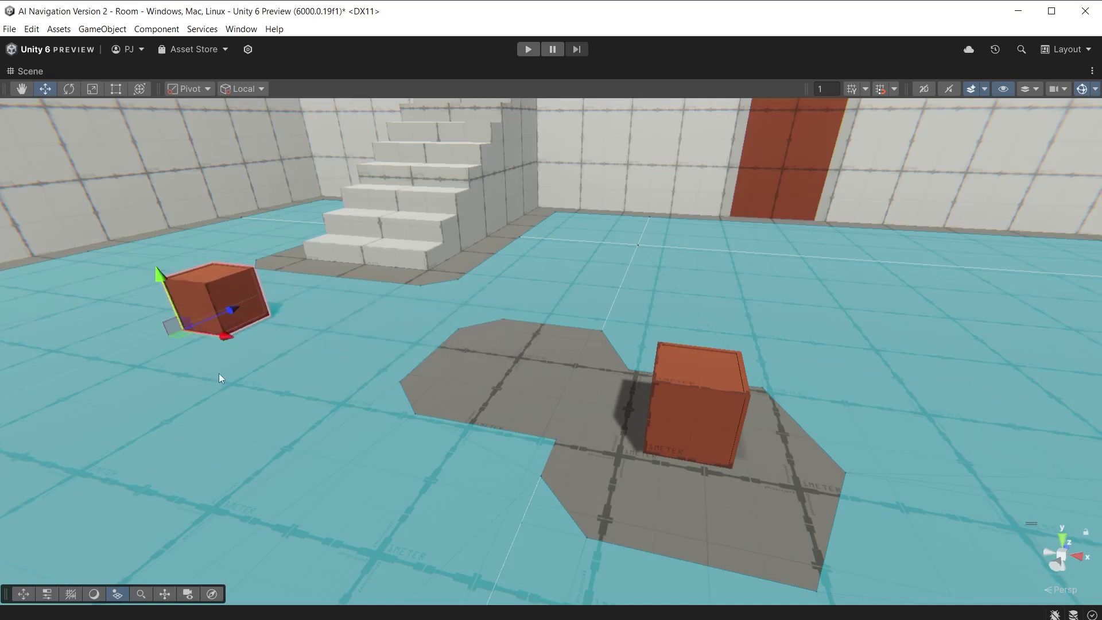
pyautogui.hotkey('ctrl', 'z')
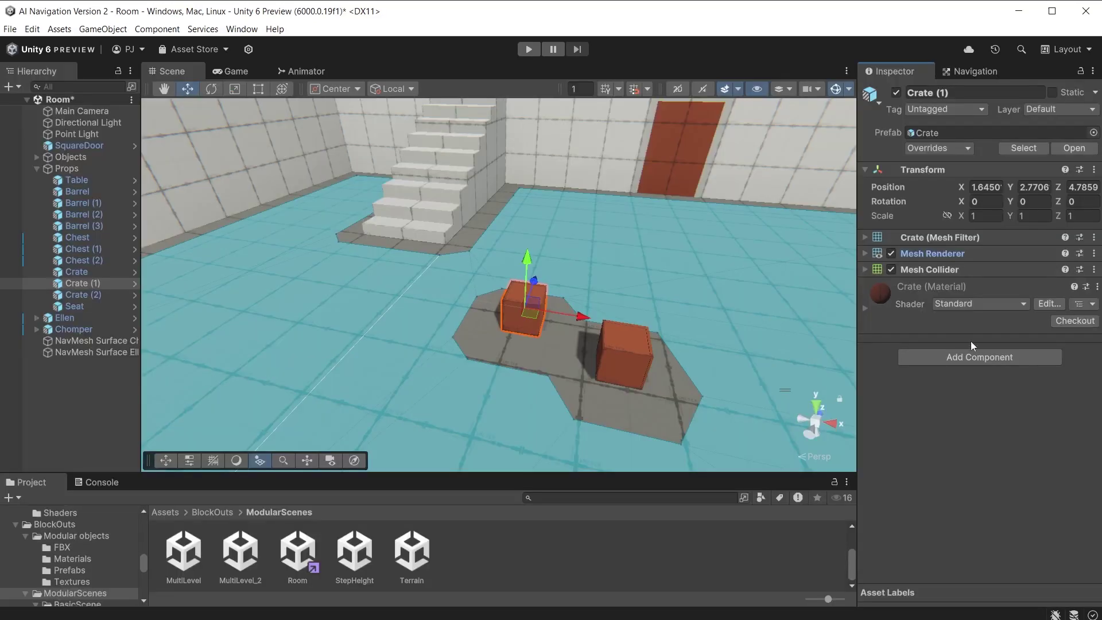
# - Add a Nav Mesh Obstacle to Crate (1) with Carve on and Carve Only Stationary off
pyautogui.click(980, 356)
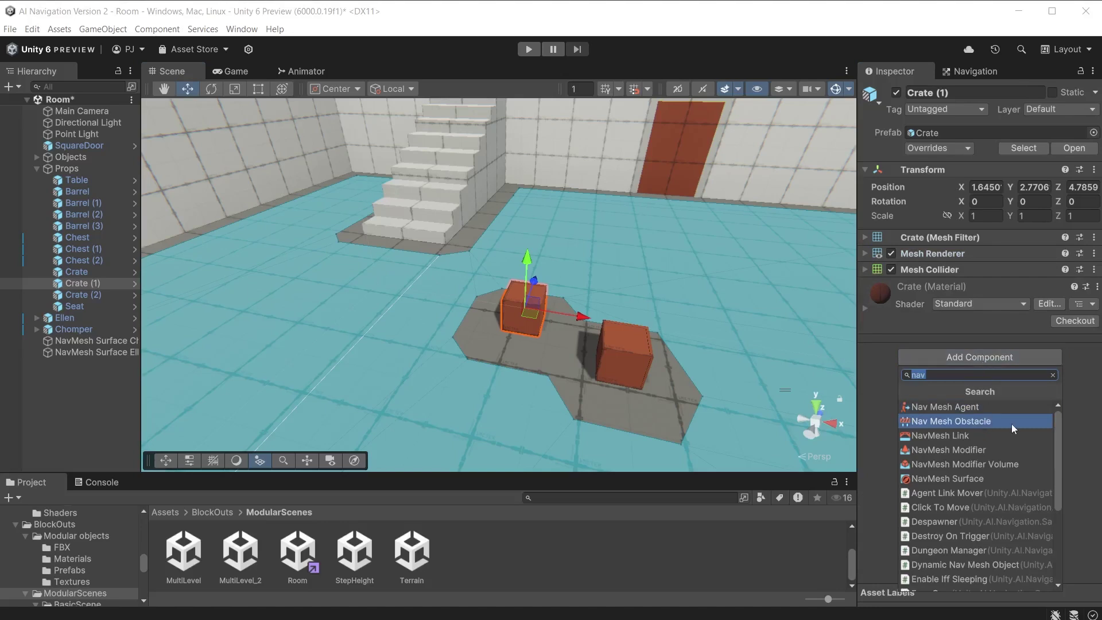
pyautogui.click(991, 422)
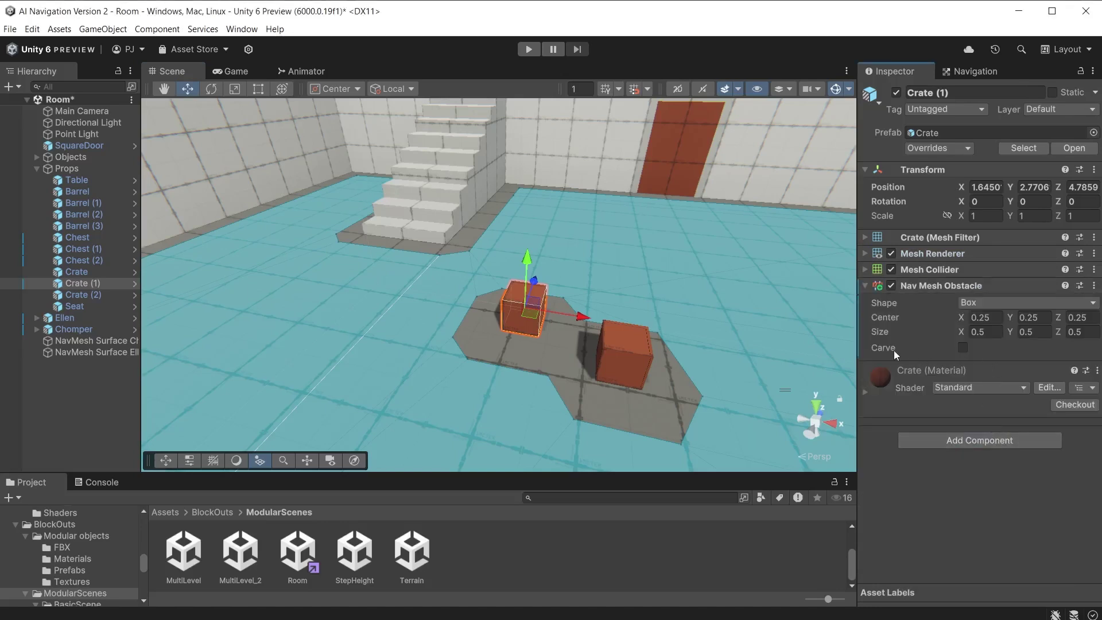
pyautogui.click(962, 348)
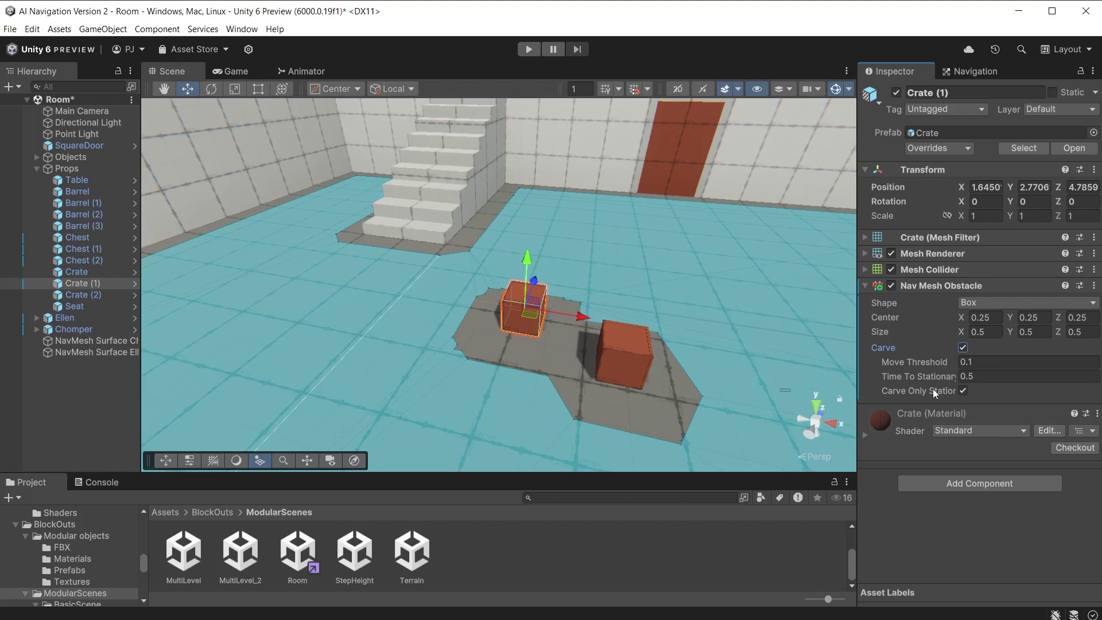
pyautogui.click(962, 391)
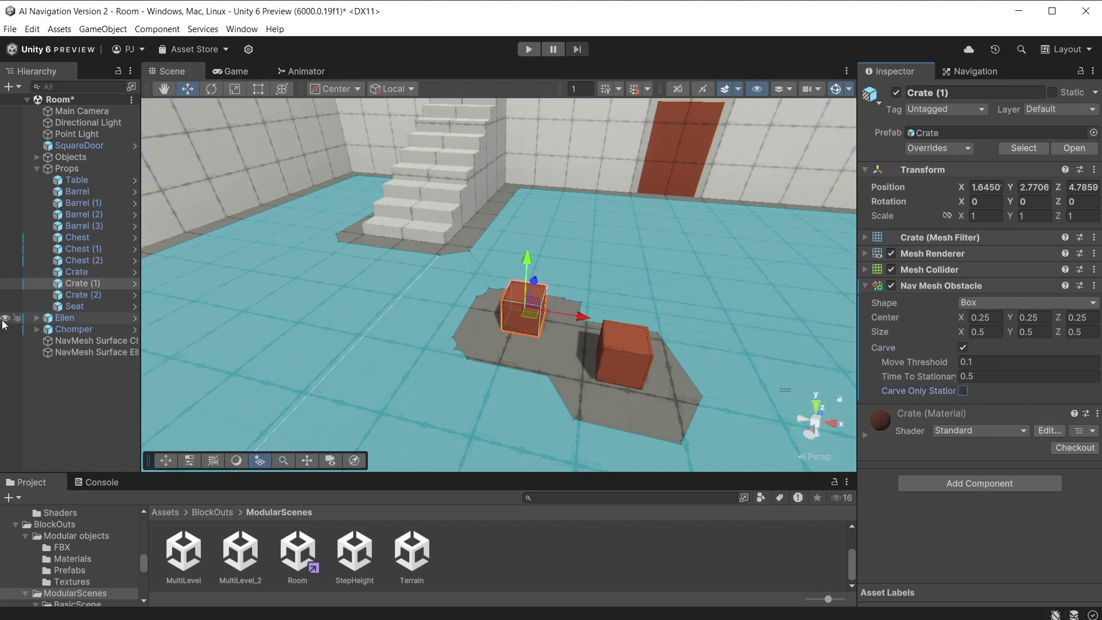
# - Slide Crate (1) left so its NavMesh hole follows, then deactivate the crate
pyautogui.click(34, 352)
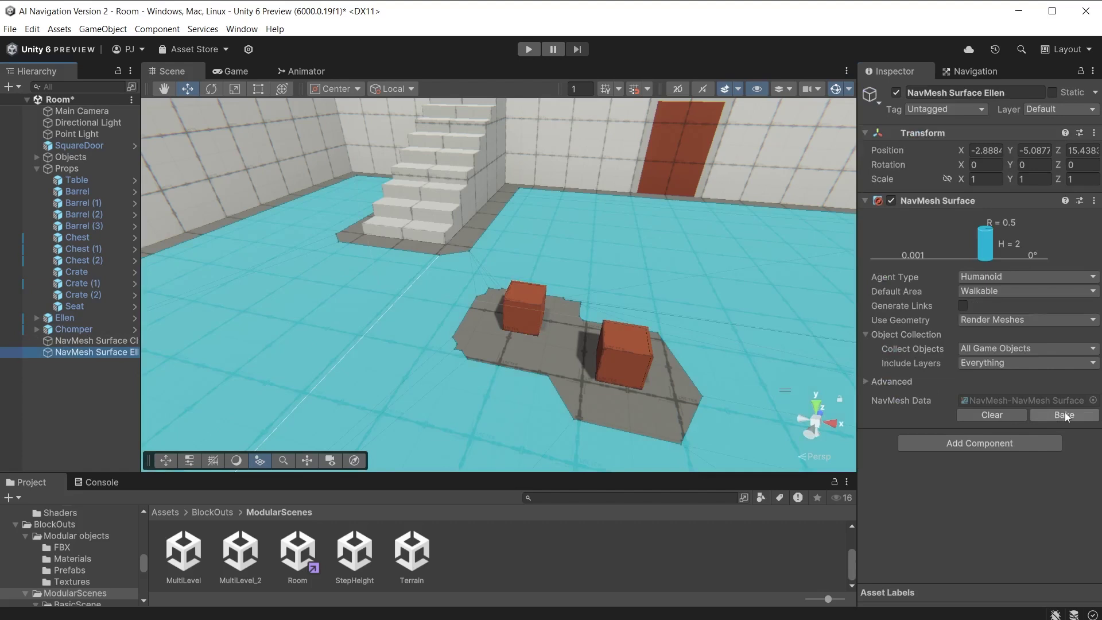
pyautogui.click(540, 293)
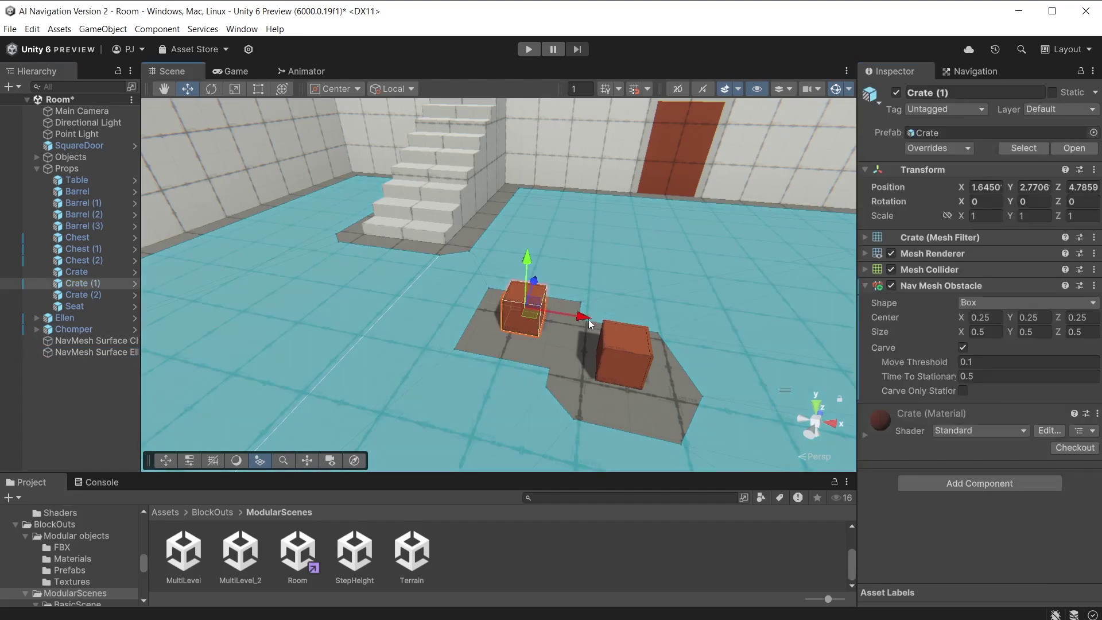
pyautogui.moveTo(587, 319); pyautogui.dragTo(480, 357)
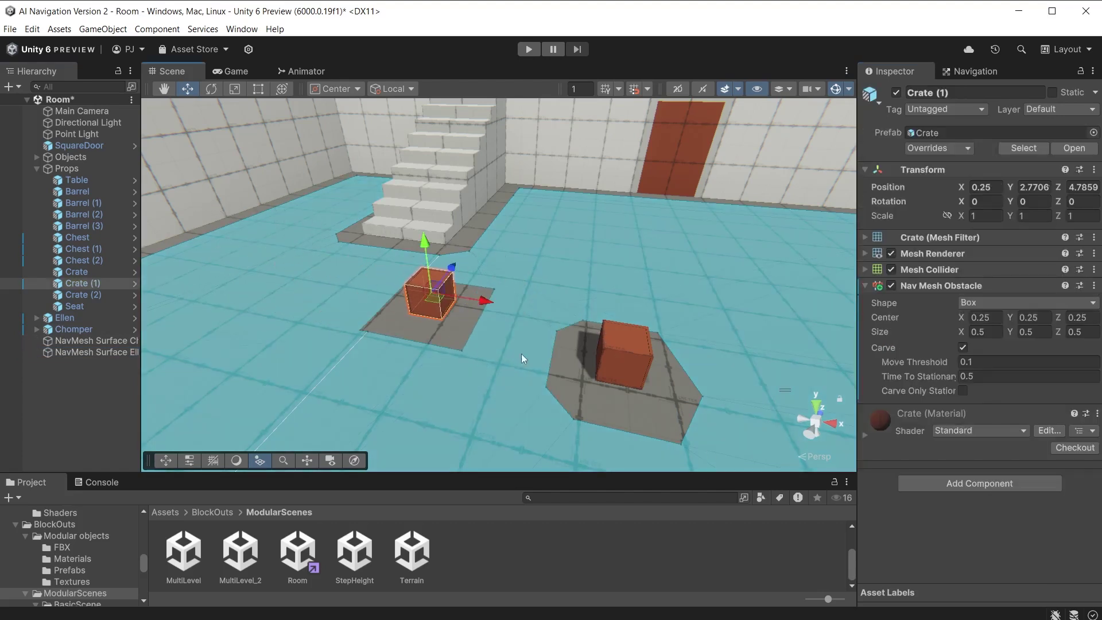
pyautogui.click(898, 95)
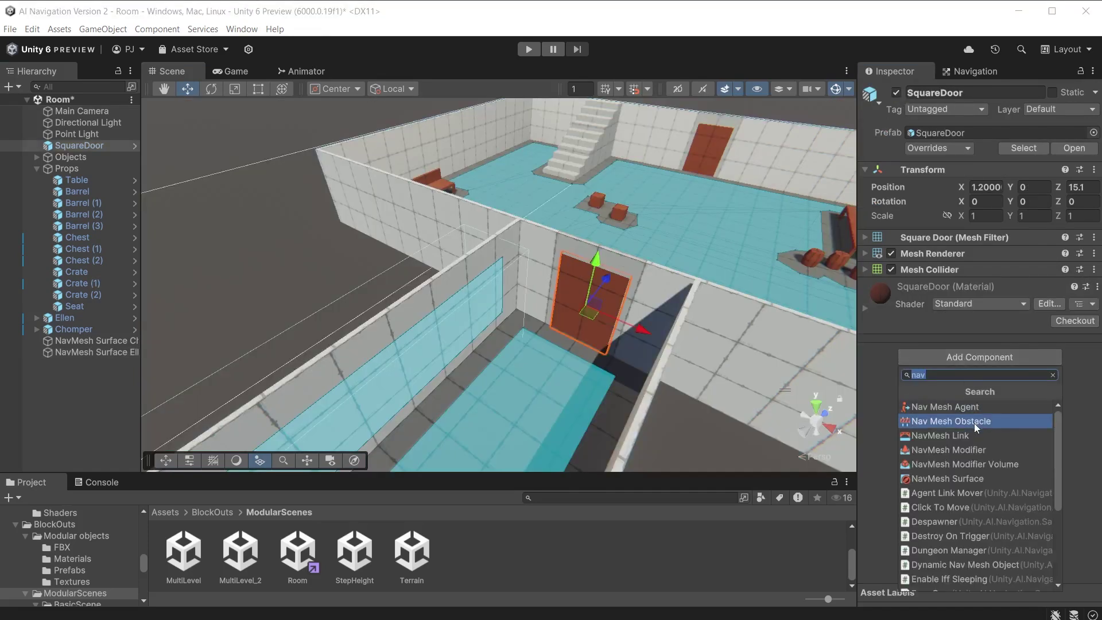
# - Add a carving Nav Mesh Obstacle to the SquareDoor and rebake the Ellen NavMesh
pyautogui.click(973, 422)
pyautogui.click(970, 348)
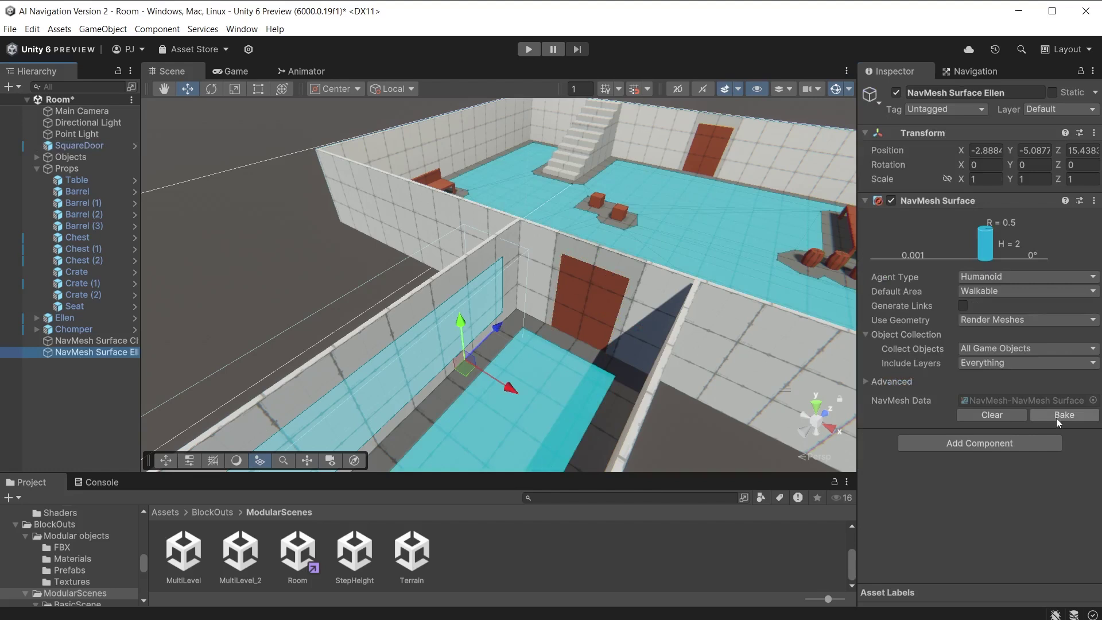
pyautogui.click(1056, 415)
# - Switch handle placement to Pivot and rotate the door slightly open
pyautogui.click(584, 308)
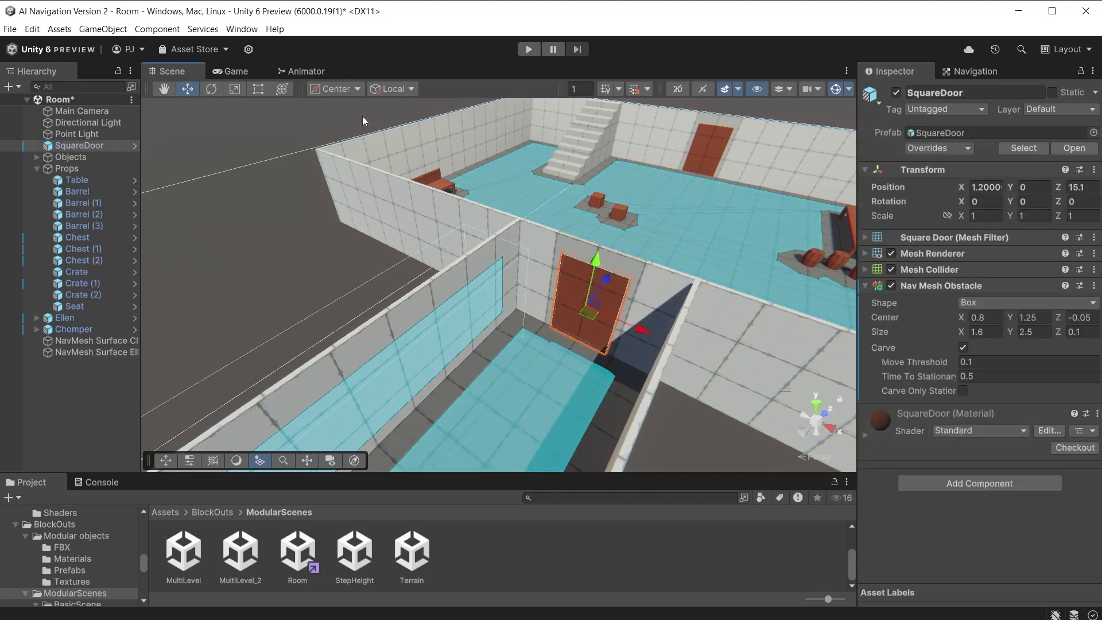
pyautogui.click(356, 89)
pyautogui.click(337, 119)
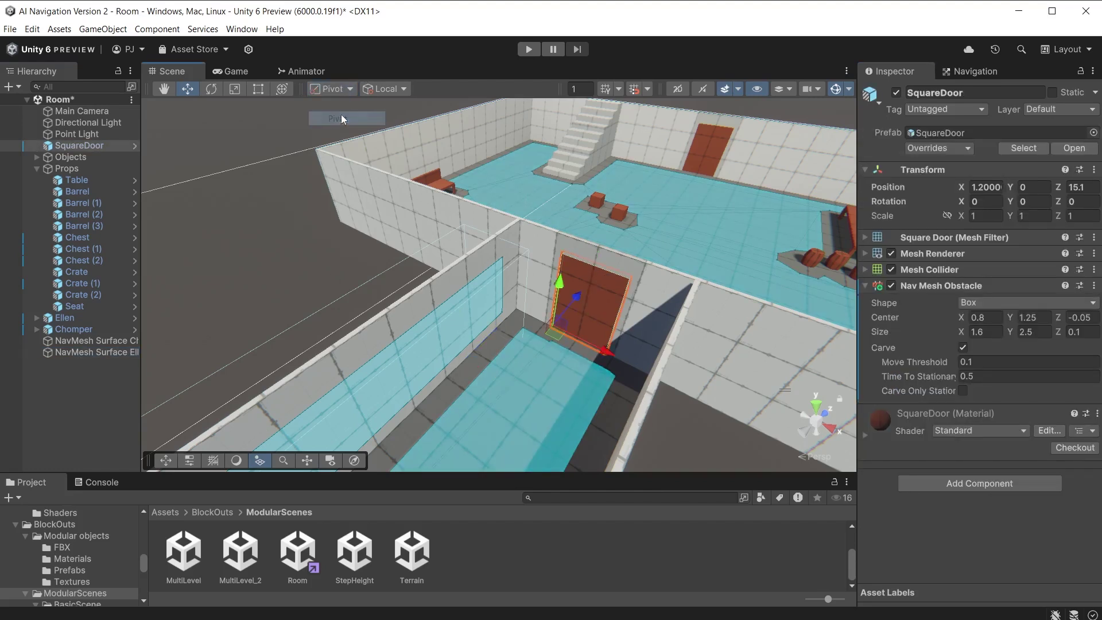
pyautogui.press('e')
pyautogui.moveTo(549, 371); pyautogui.dragTo(800, 337)
pyautogui.click(164, 89)
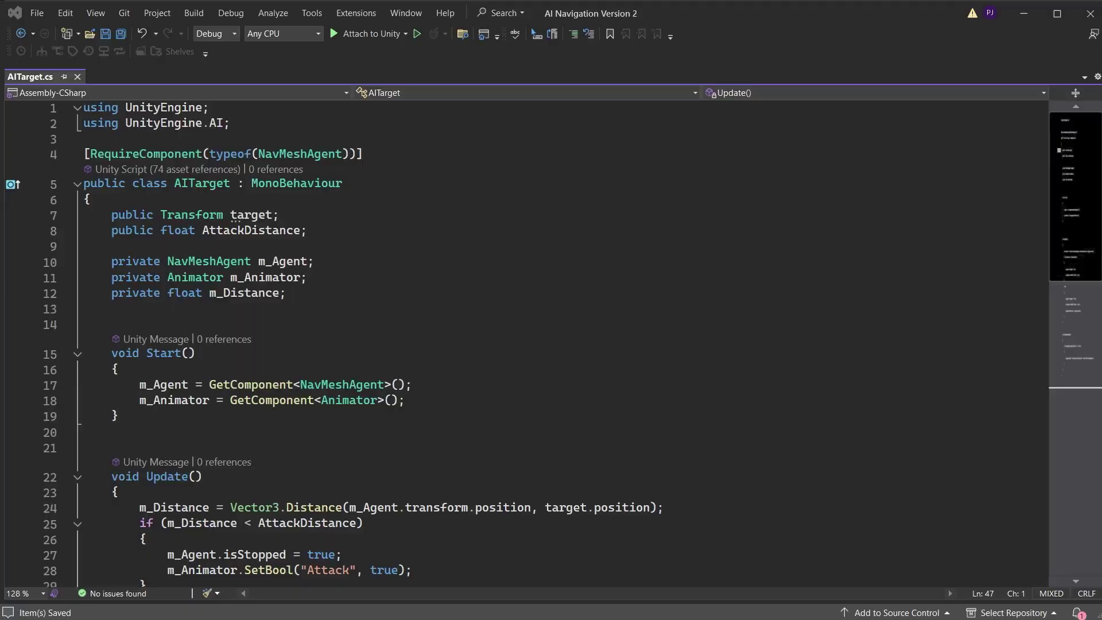
# - In AITarget.cs Update, add the condition if (!m_Agent.hasPath && m_PathCalculate)
pyautogui.scroll(-5, 526, 344)
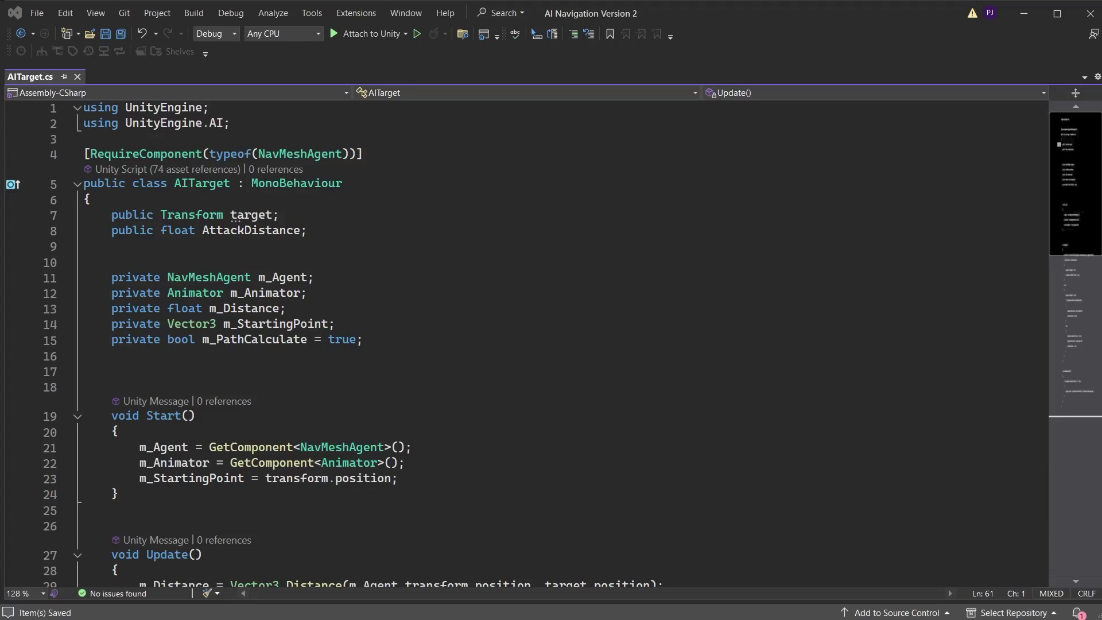
pyautogui.scroll(-8, 525, 345)
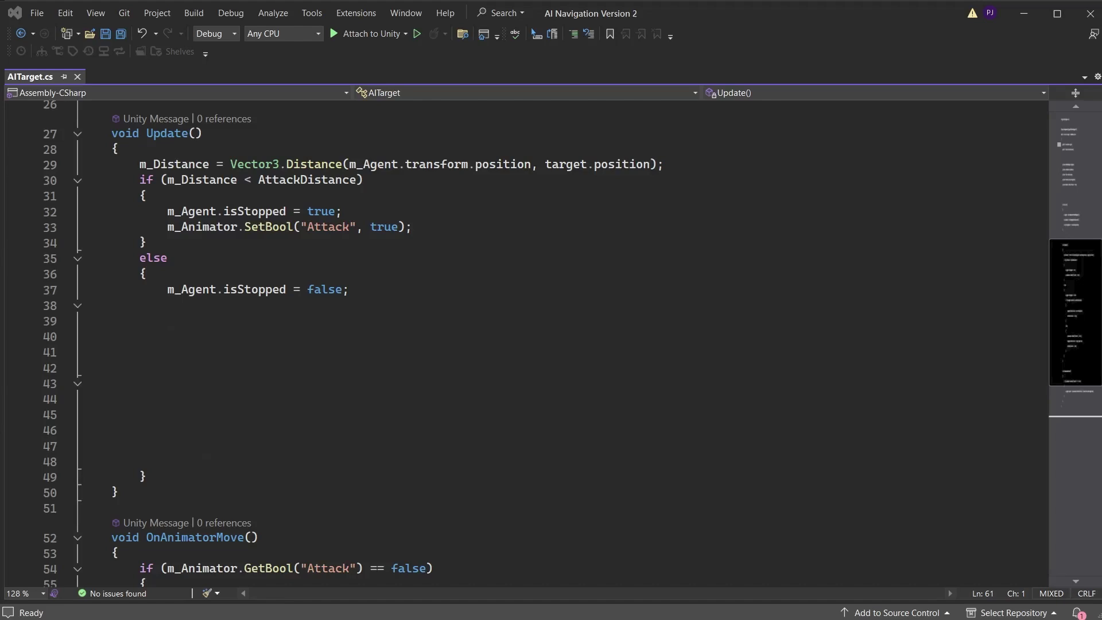
pyautogui.write('if (!m_Agent.hasPath && m_PathCalculate)')
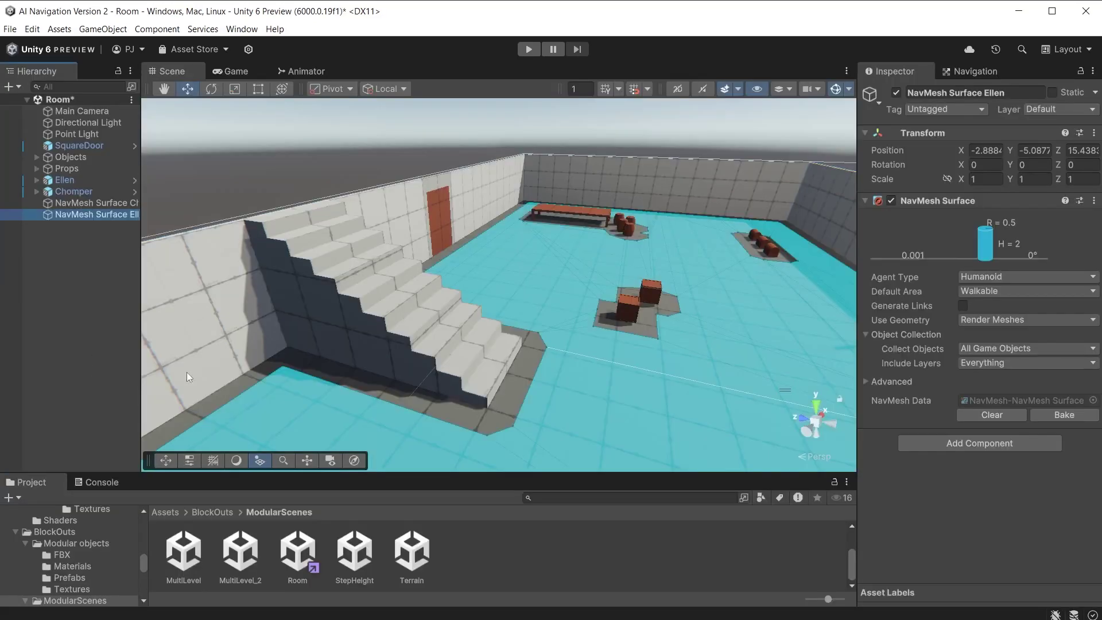
# - Add a second NavMesh Surface and raise the Humanoid agent's Step Height to 0.4
pyautogui.click(962, 444)
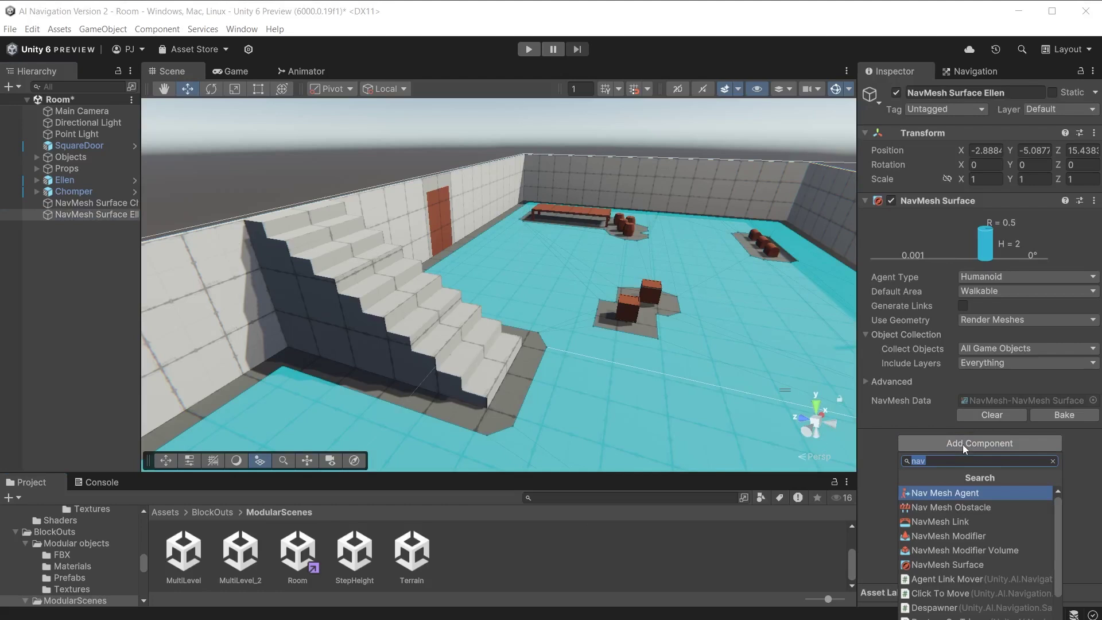
pyautogui.click(969, 565)
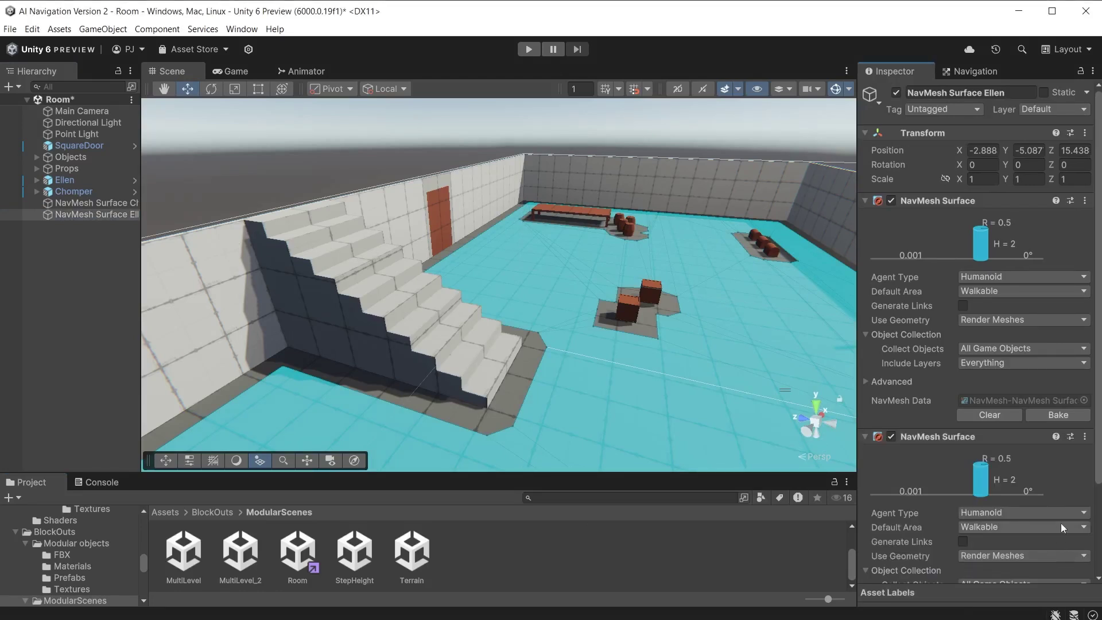
pyautogui.click(975, 70)
pyautogui.click(895, 136)
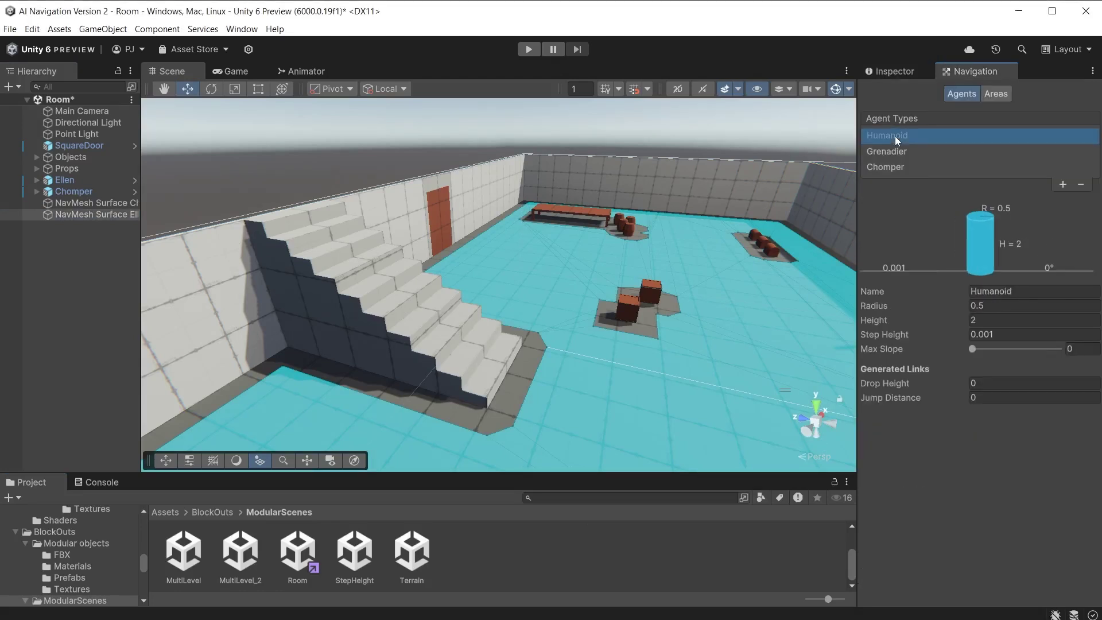
pyautogui.click(1004, 334)
pyautogui.write('0.4')
pyautogui.hotkey('ctrl', '3')
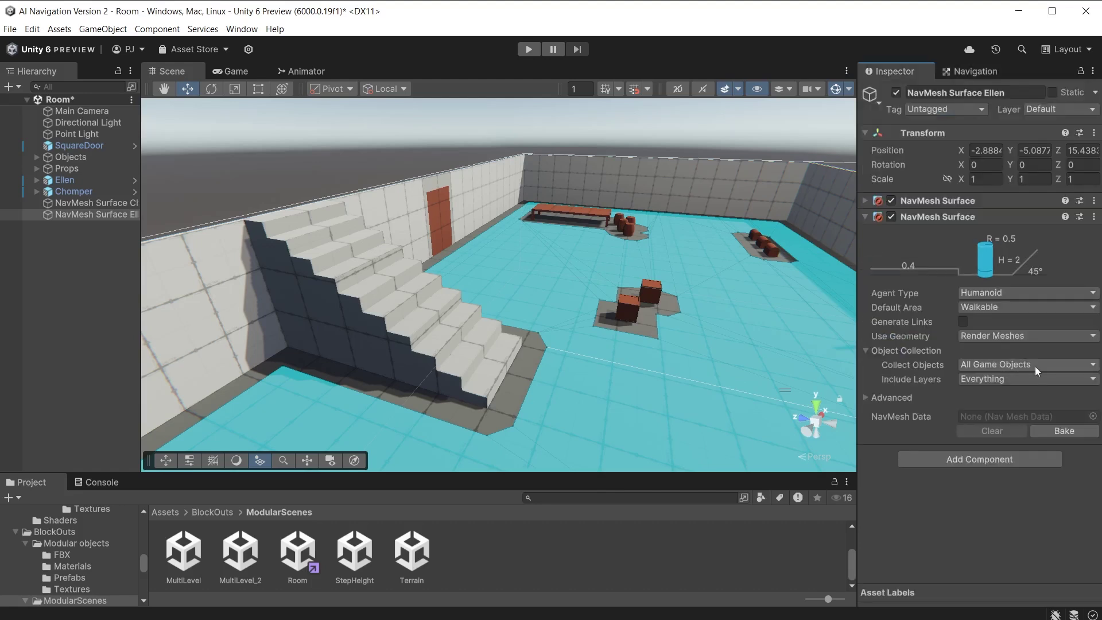
# - Set Collect Objects to Volume, fit the volume box around the stairs, and bake
pyautogui.click(1035, 365)
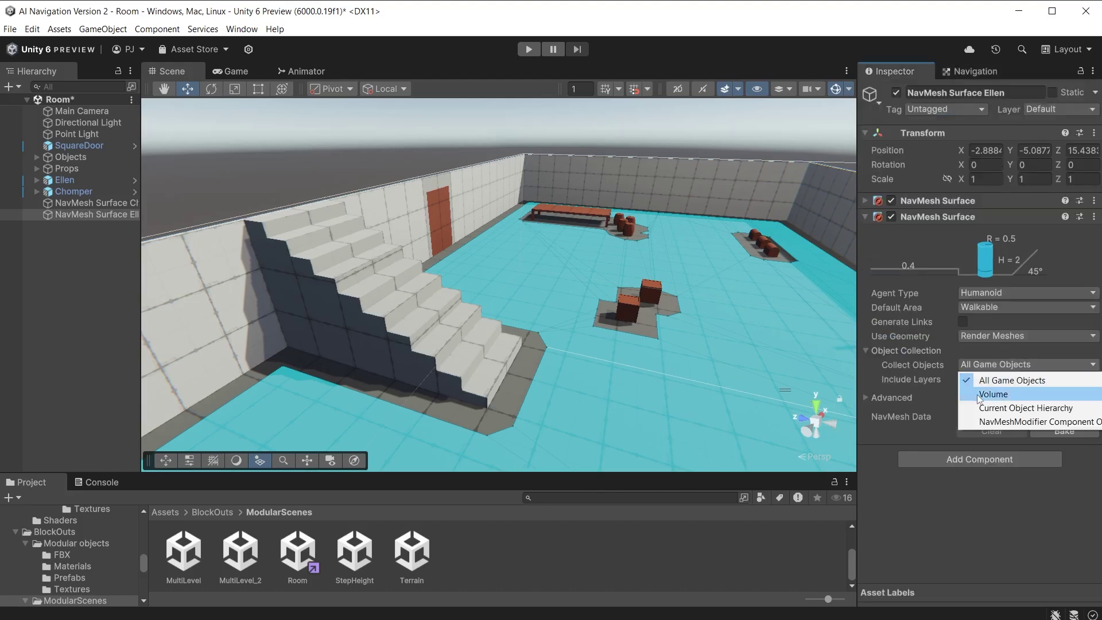
pyautogui.click(1000, 395)
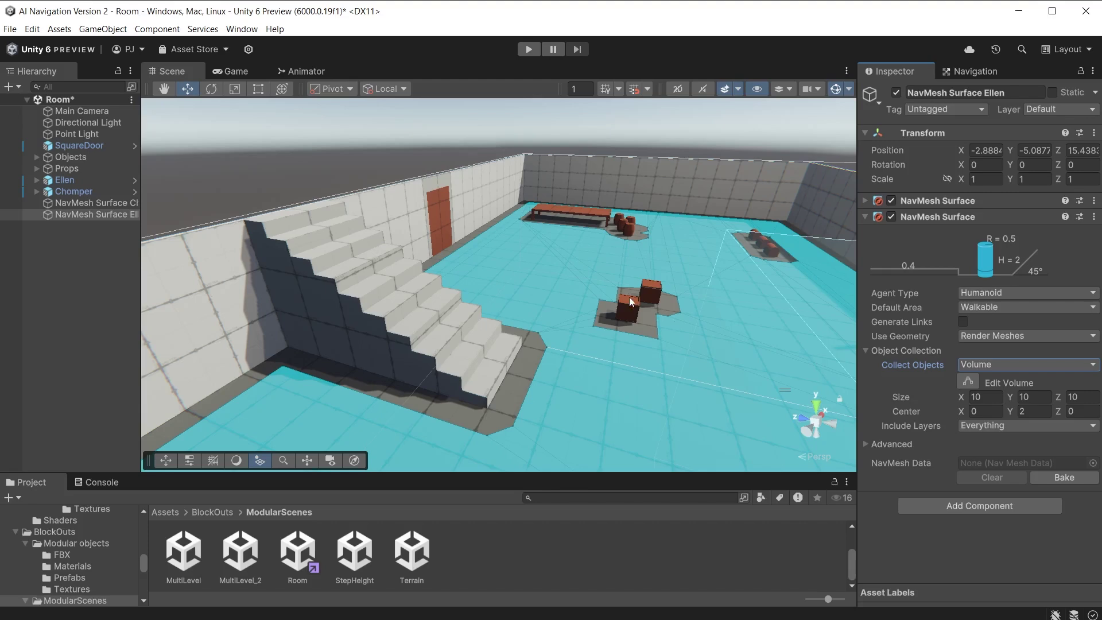
pyautogui.scroll(-5, 609, 344)
pyautogui.moveTo(583, 385); pyautogui.dragTo(724, 303)
pyautogui.hotkey('ctrl', 'z')
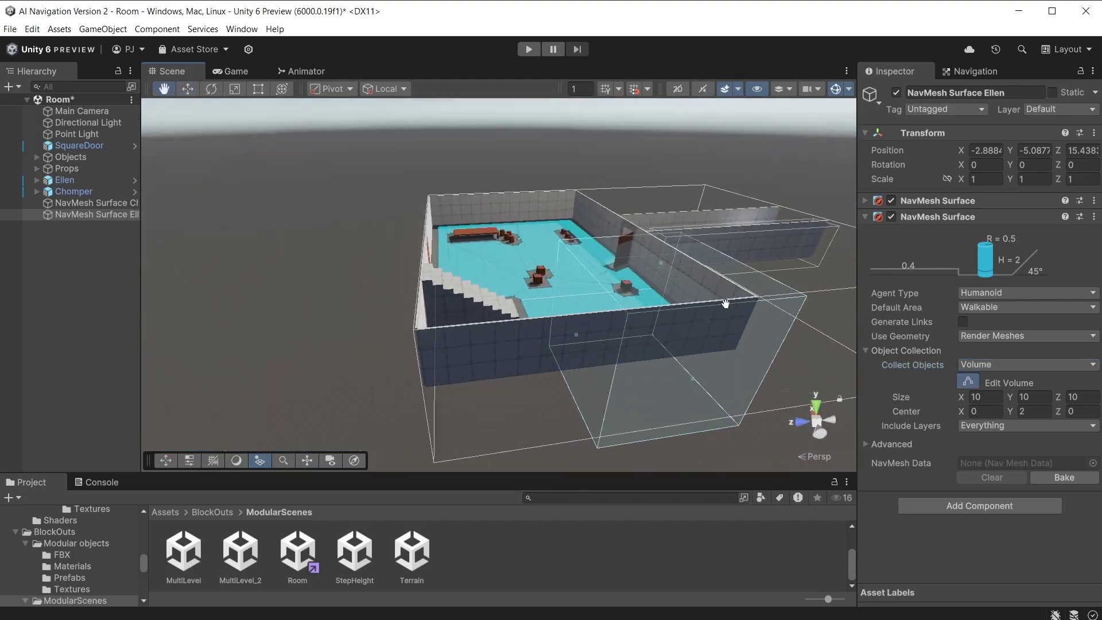
pyautogui.moveTo(582, 340); pyautogui.dragTo(402, 276)
pyautogui.keyDown('alt'); pyautogui.moveTo(402, 276); pyautogui.dragTo(409, 170); pyautogui.keyUp('alt')
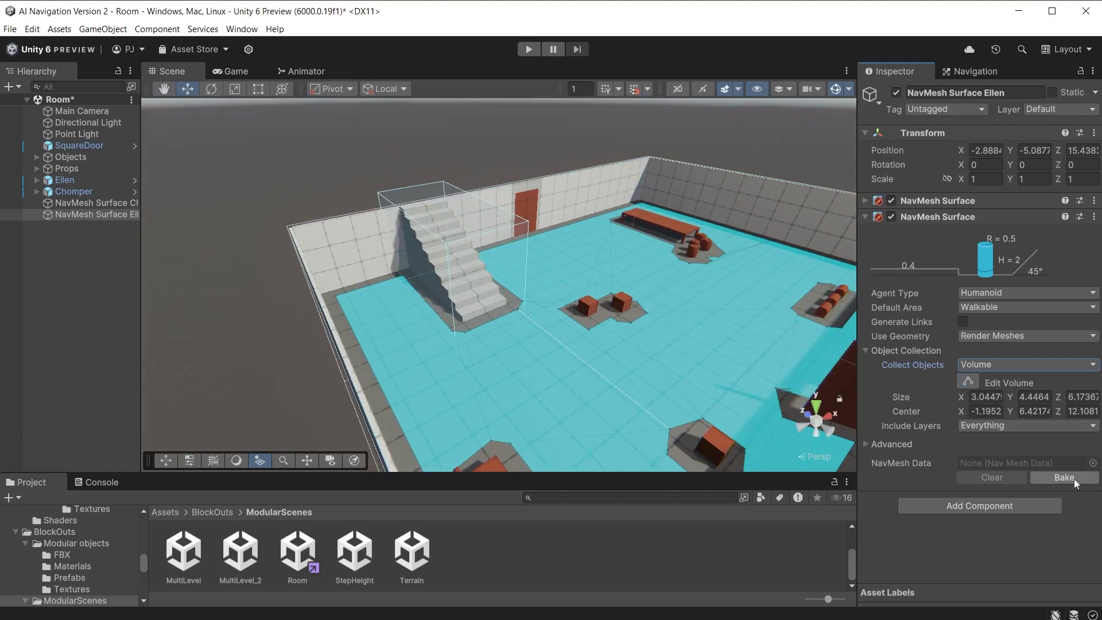
pyautogui.click(1063, 478)
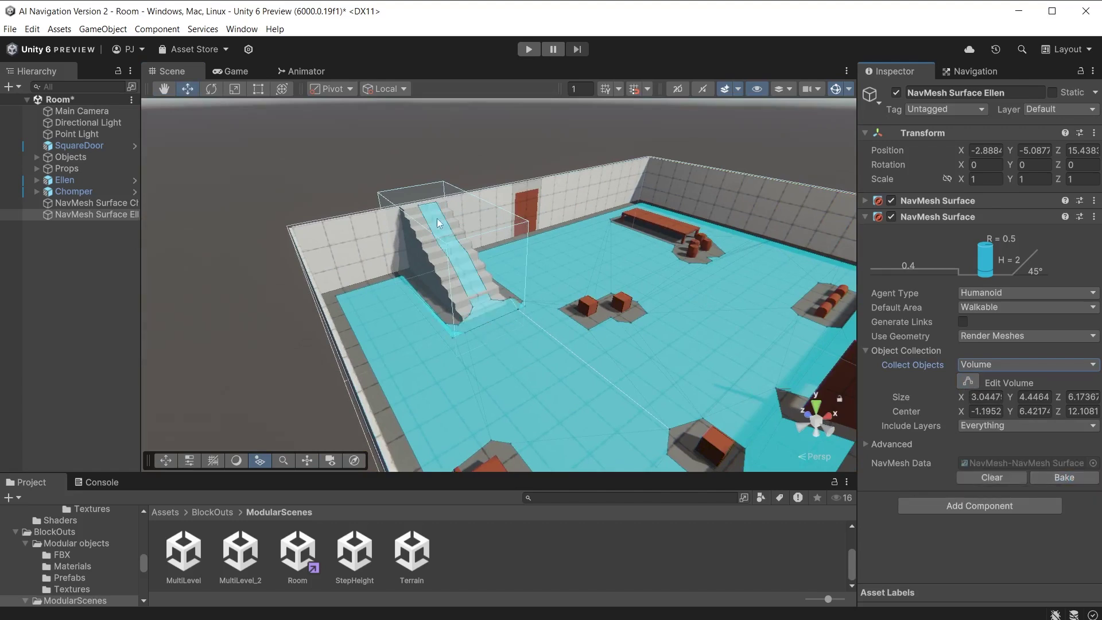
pyautogui.scroll(5, 558, 385)
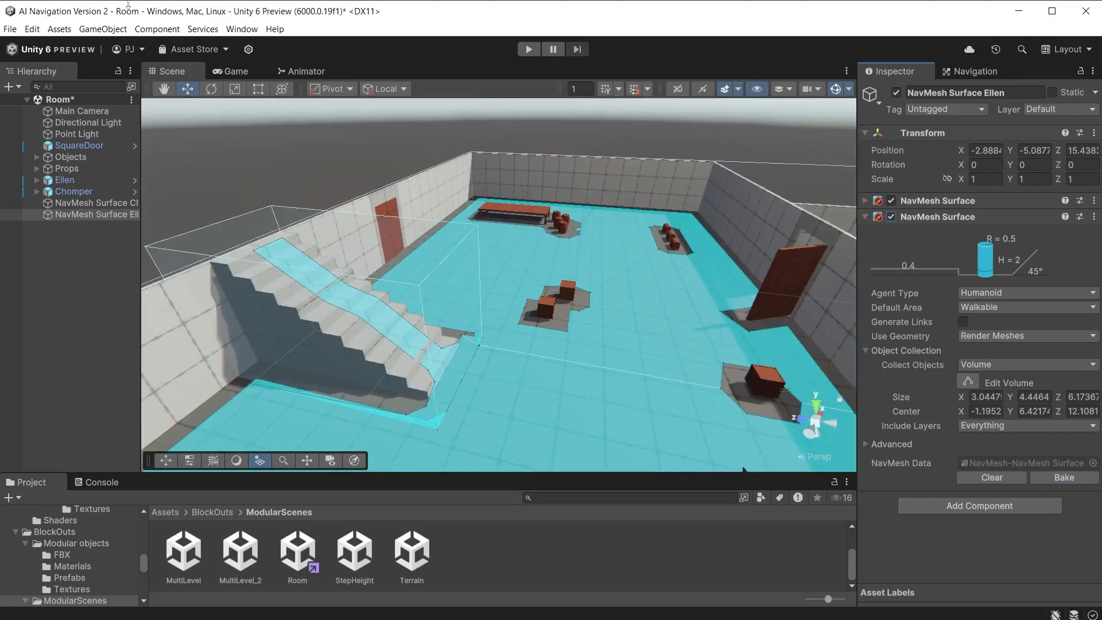
pyautogui.click(112, 29)
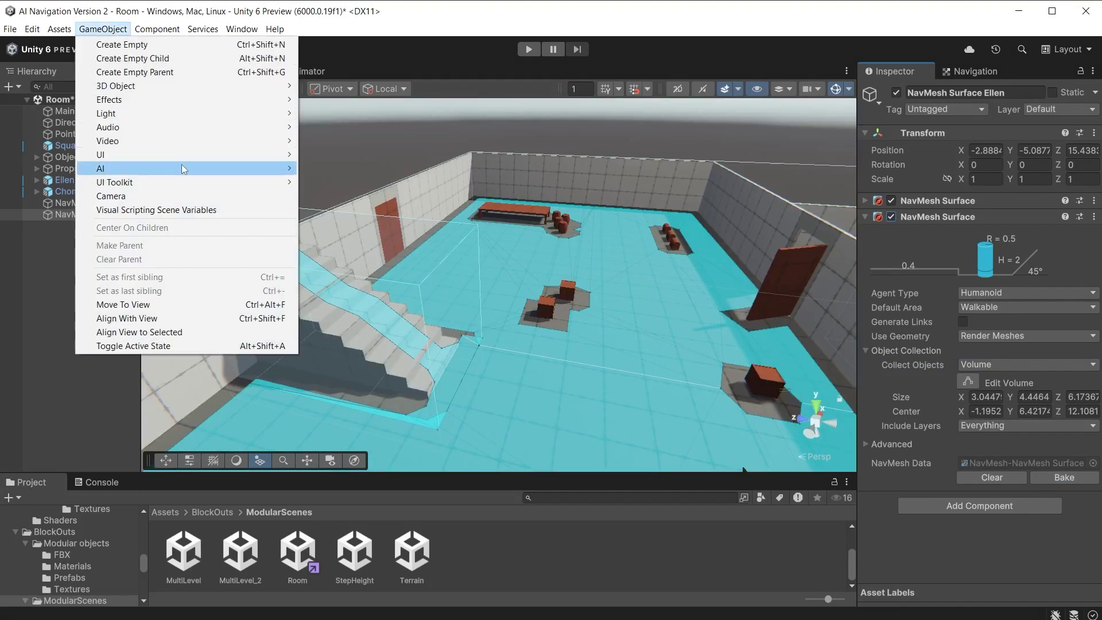
pyautogui.moveTo(184, 168)
pyautogui.click(343, 196)
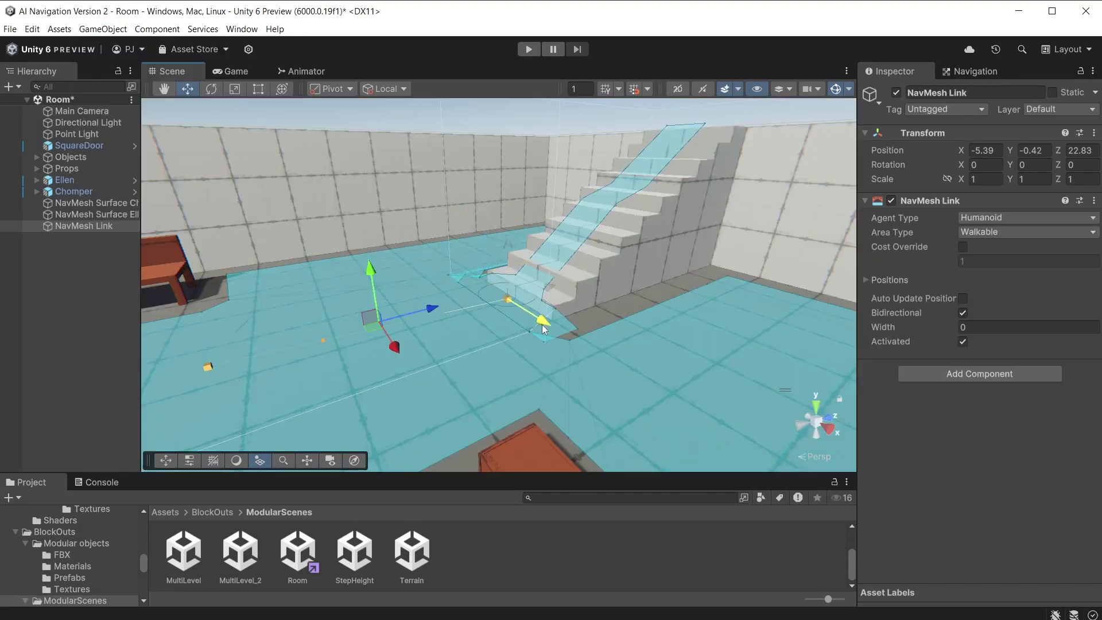
pyautogui.moveTo(544, 317); pyautogui.dragTo(500, 342)
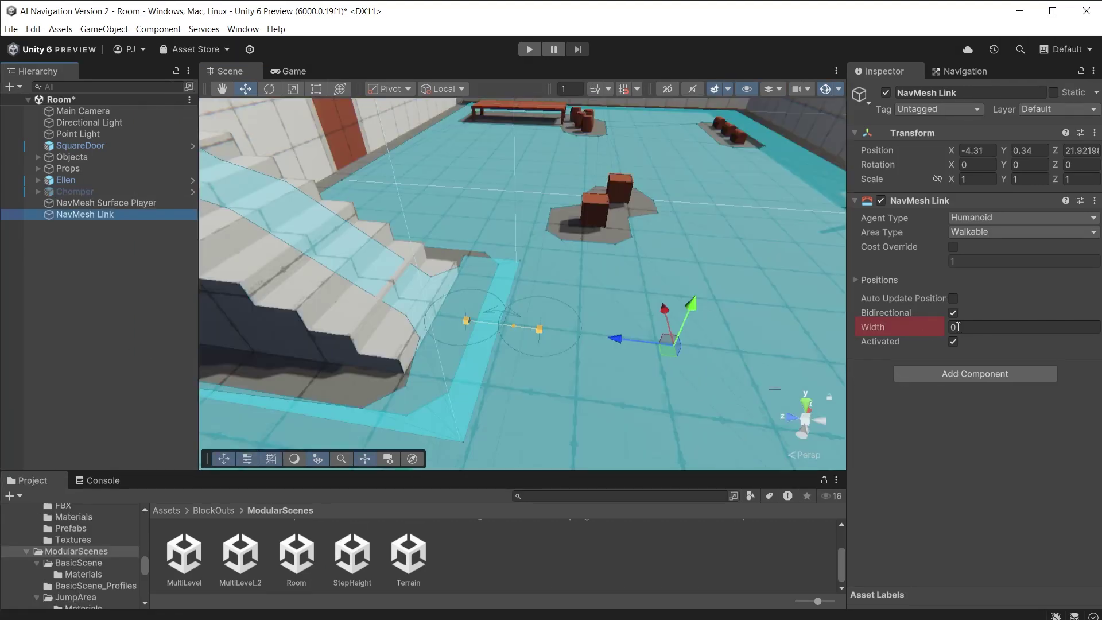
pyautogui.click(973, 326)
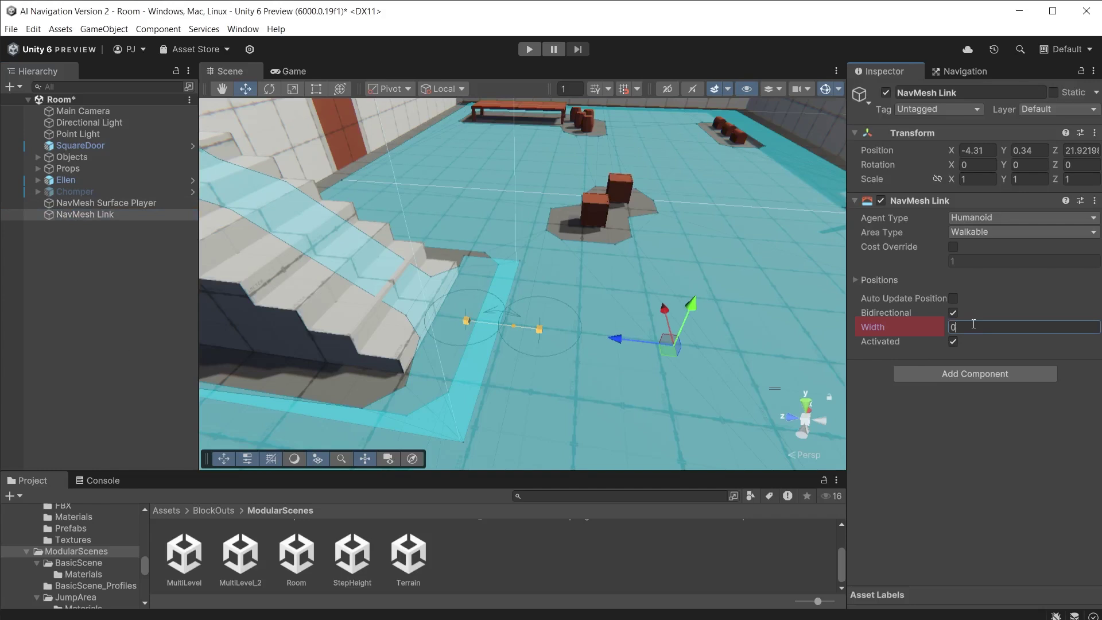
pyautogui.write('3')
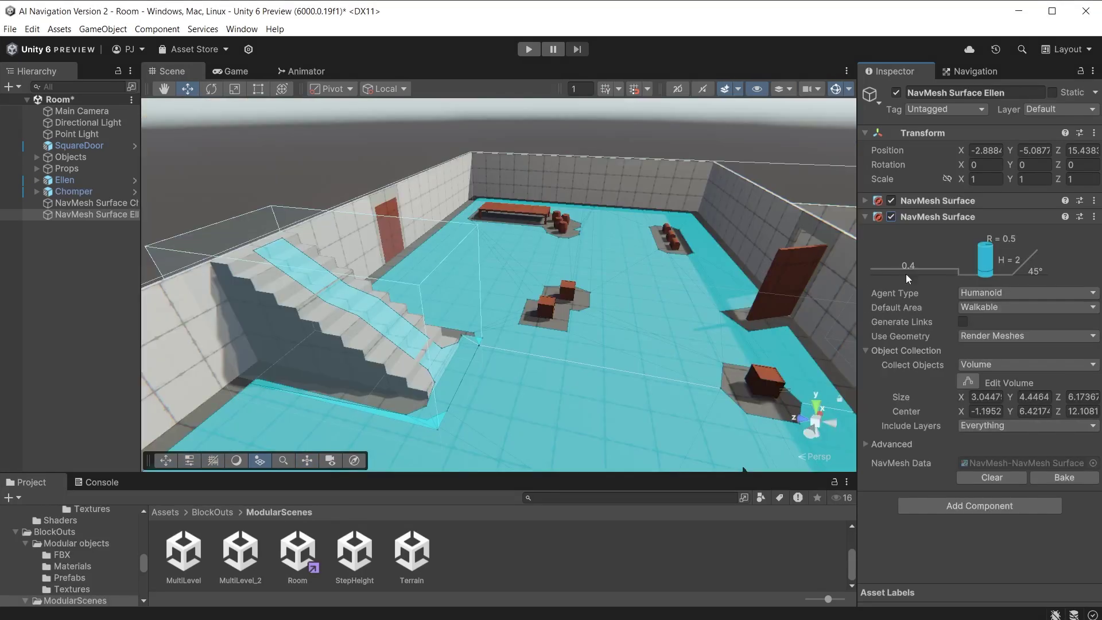
pyautogui.click(891, 217)
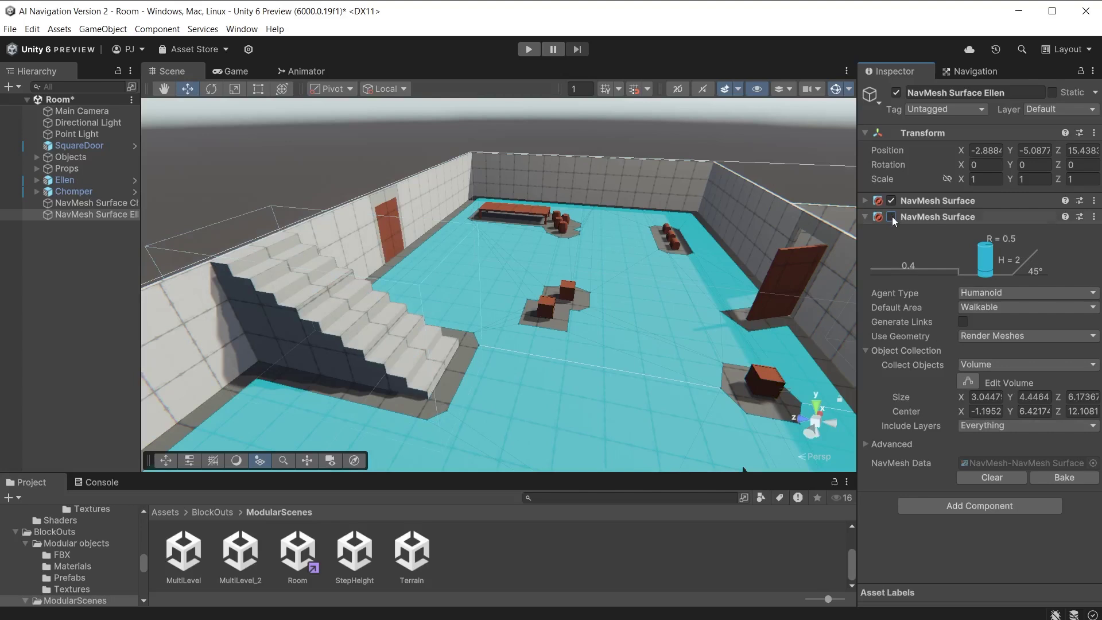
pyautogui.click(891, 216)
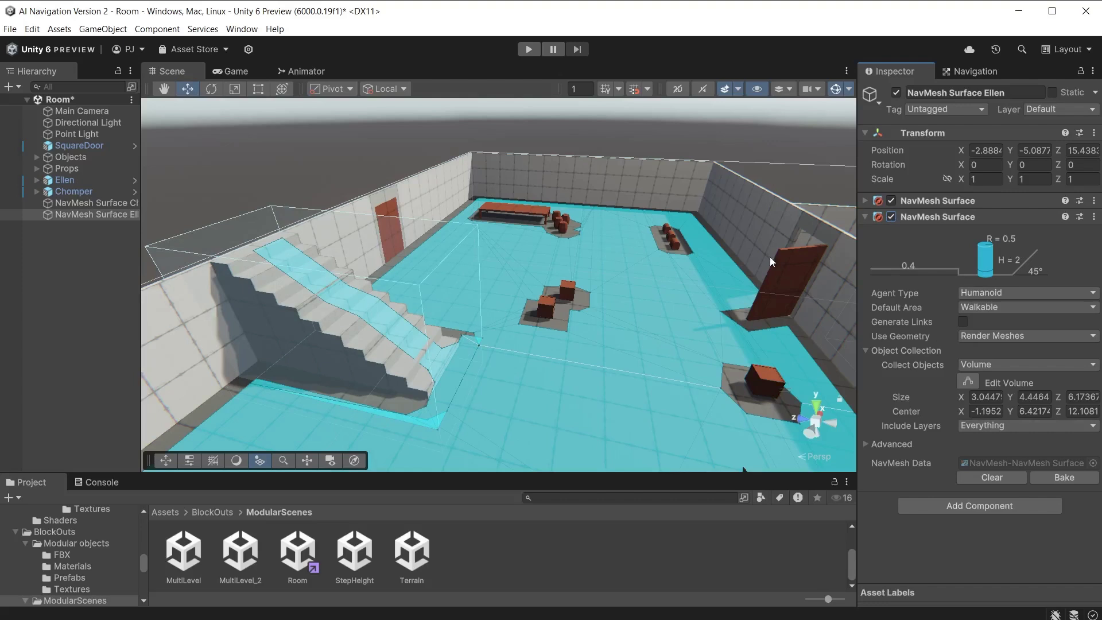
# - In StepsScript.cs, declare private NavMeshSurface[] m_StepsSurface and public bool HaveAccess = false
pyautogui.hotkey('alt', 'Tab')
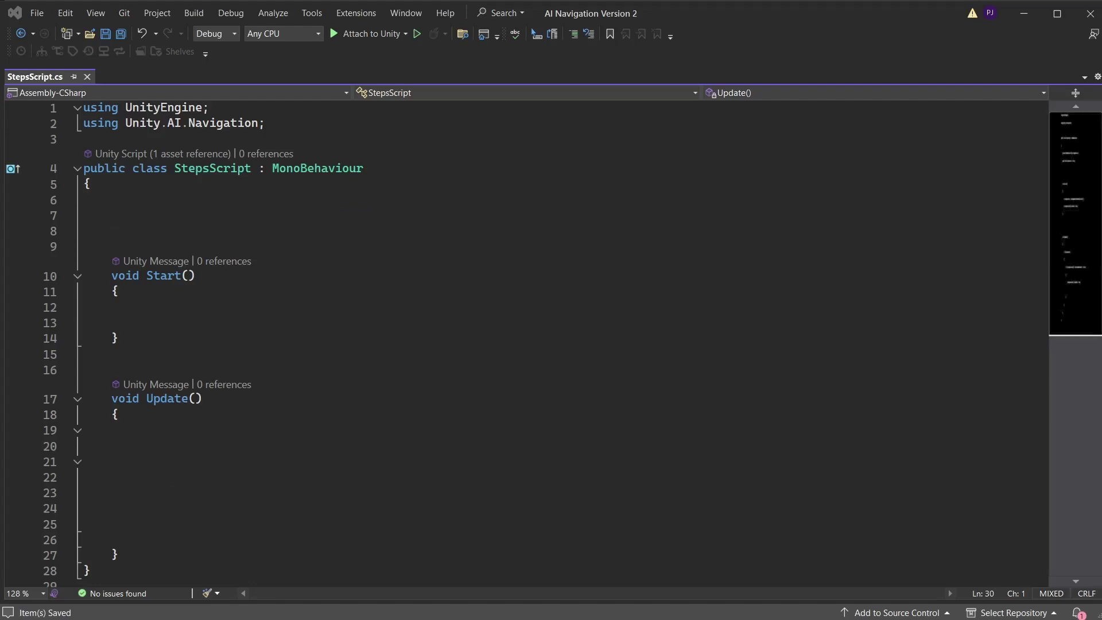
pyautogui.write('private NavMeshSurface[] m_StepsSurface;     ')
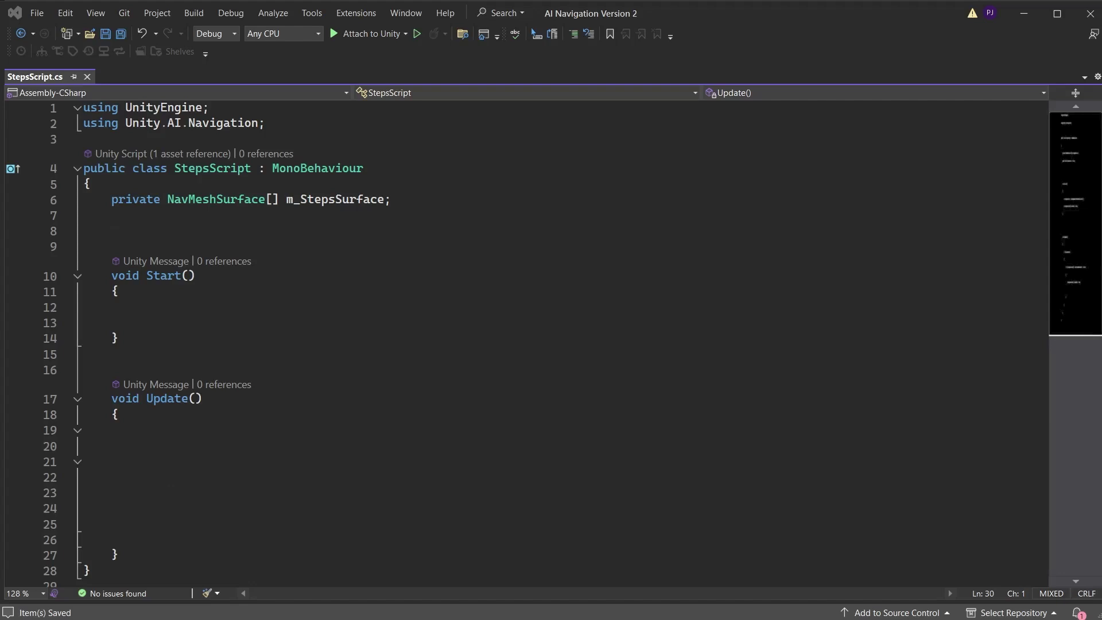
pyautogui.write('public bool HaveAccess = false;       void Start()     {         ')
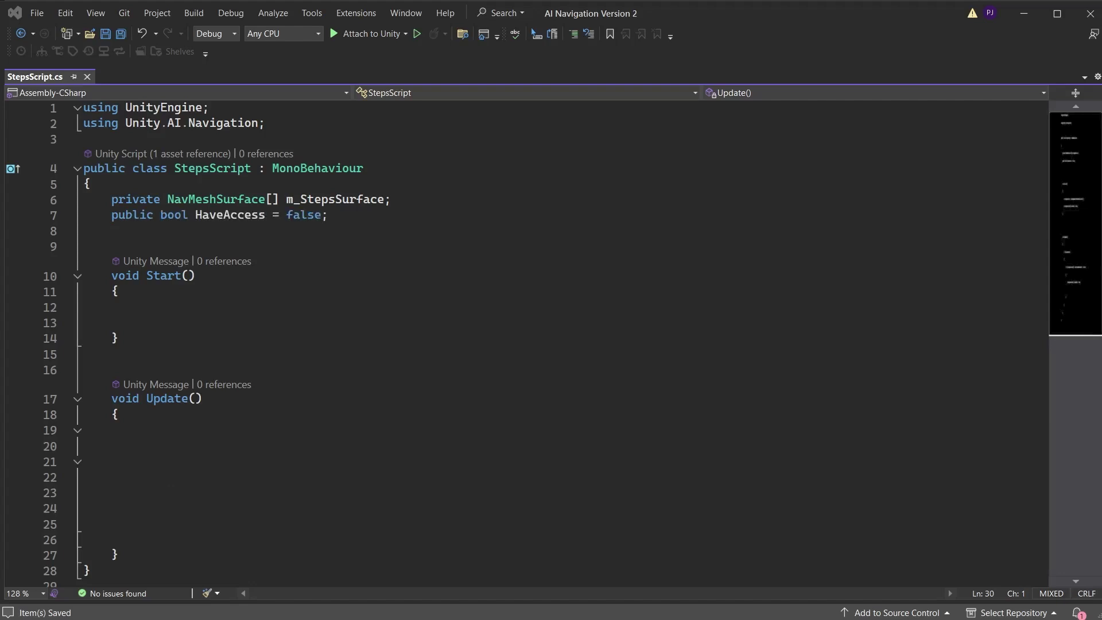
pyautogui.write('m_StepsSurface = GetComponents<NavMeshSurface>();         m_StepsSurface[1].enabled = false;')
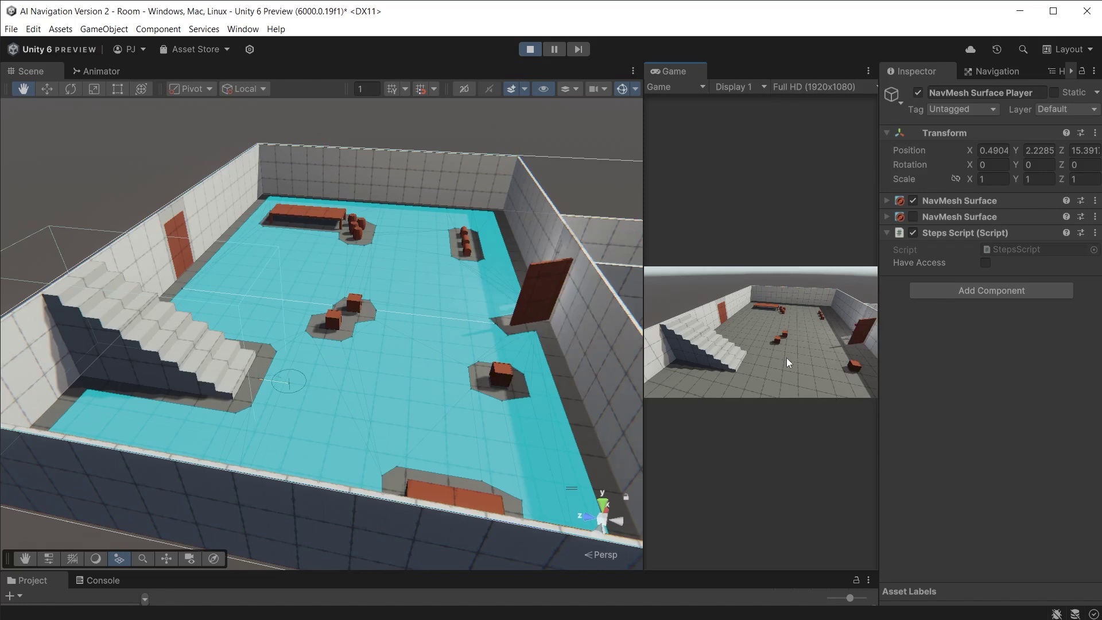
# - Walk the character across the floor, tick Have Access, then send it up the stairs
pyautogui.click(697, 329)
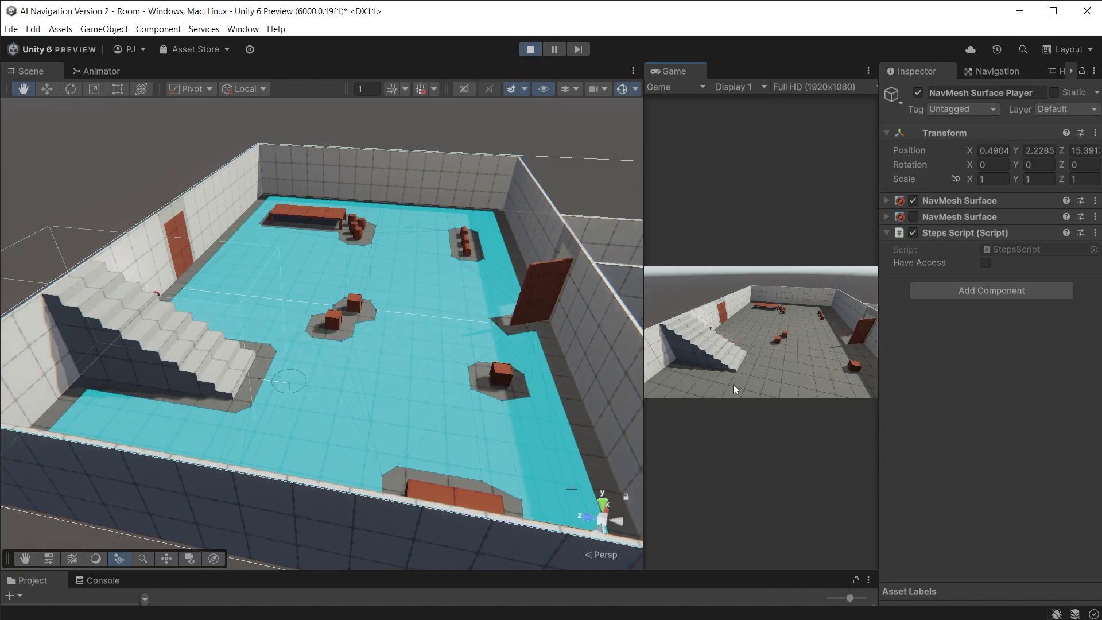
pyautogui.click(791, 371)
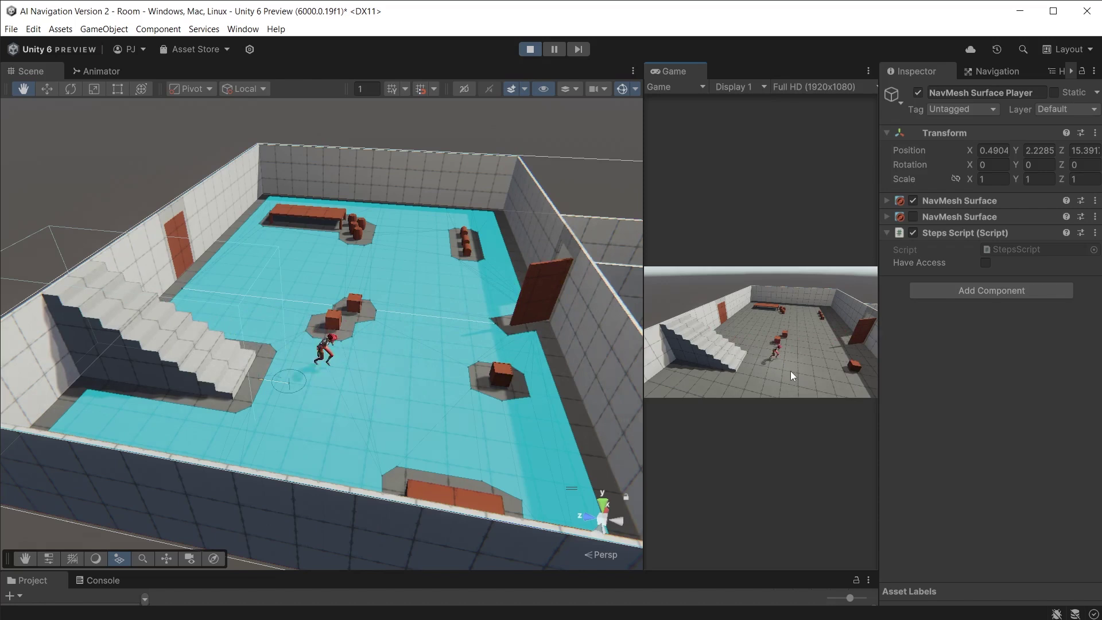
pyautogui.click(986, 263)
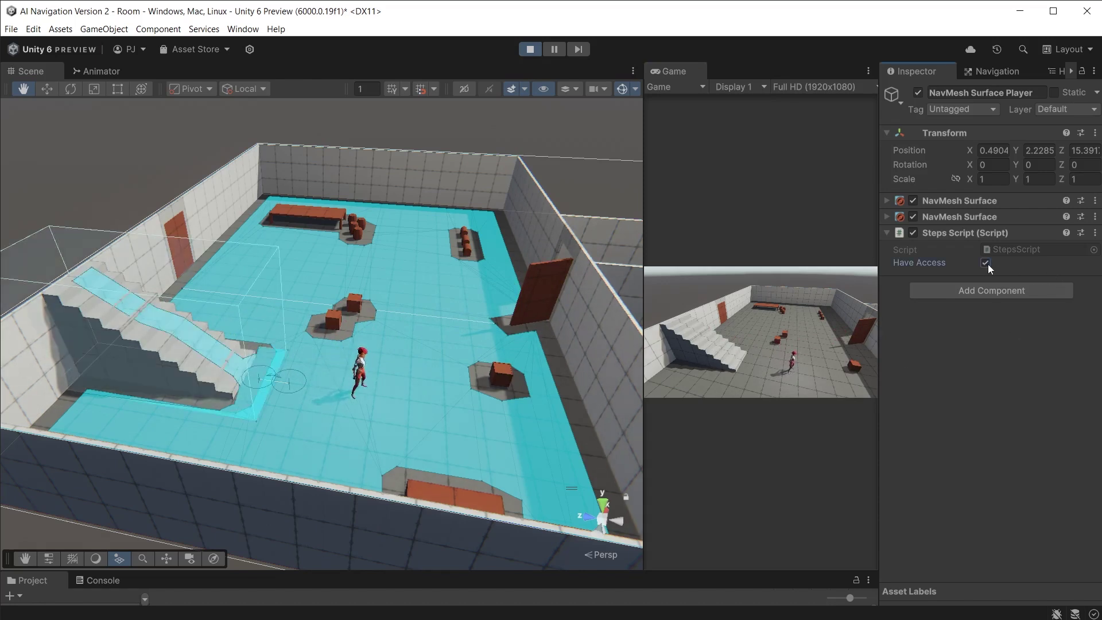
pyautogui.click(705, 335)
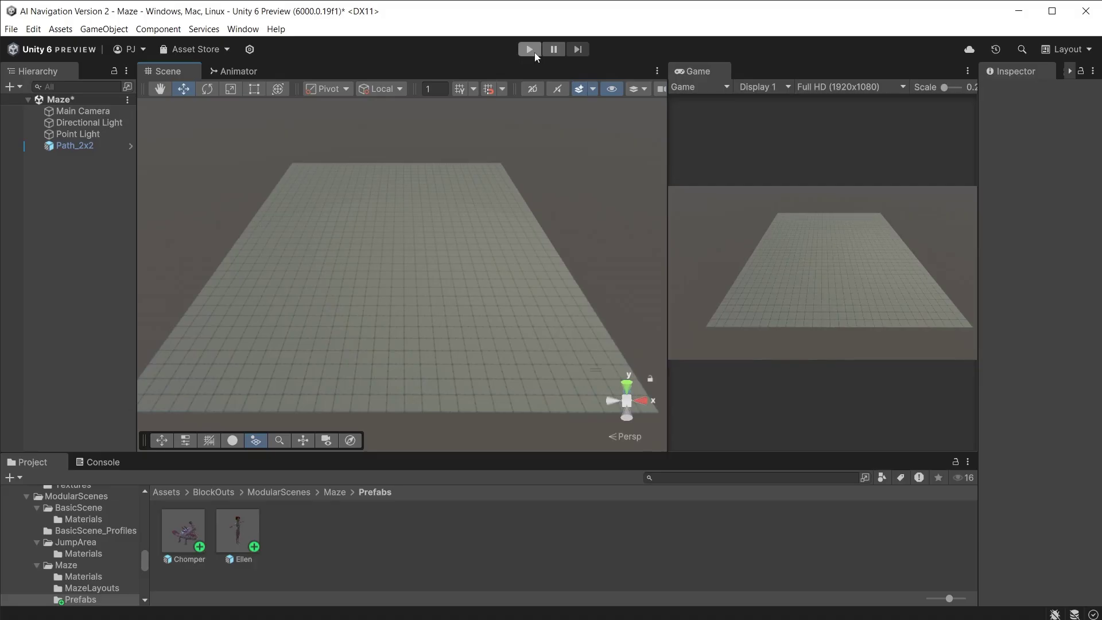
# - Play the Maze scene, send Ellen across the terrain, then play the Terrain scene
pyautogui.click(529, 49)
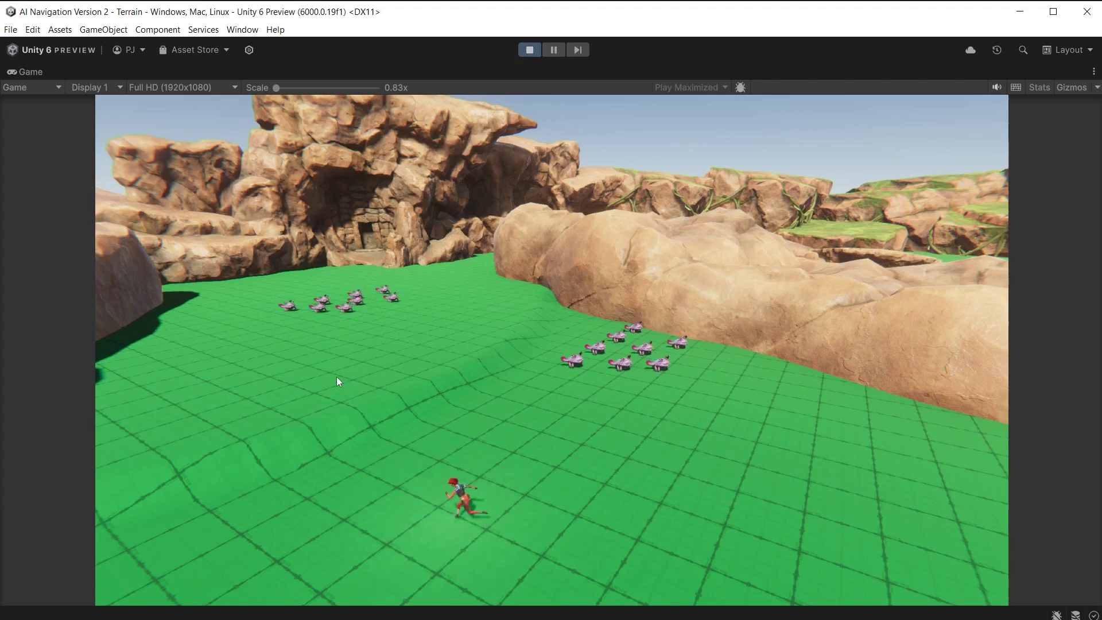
pyautogui.click(336, 376)
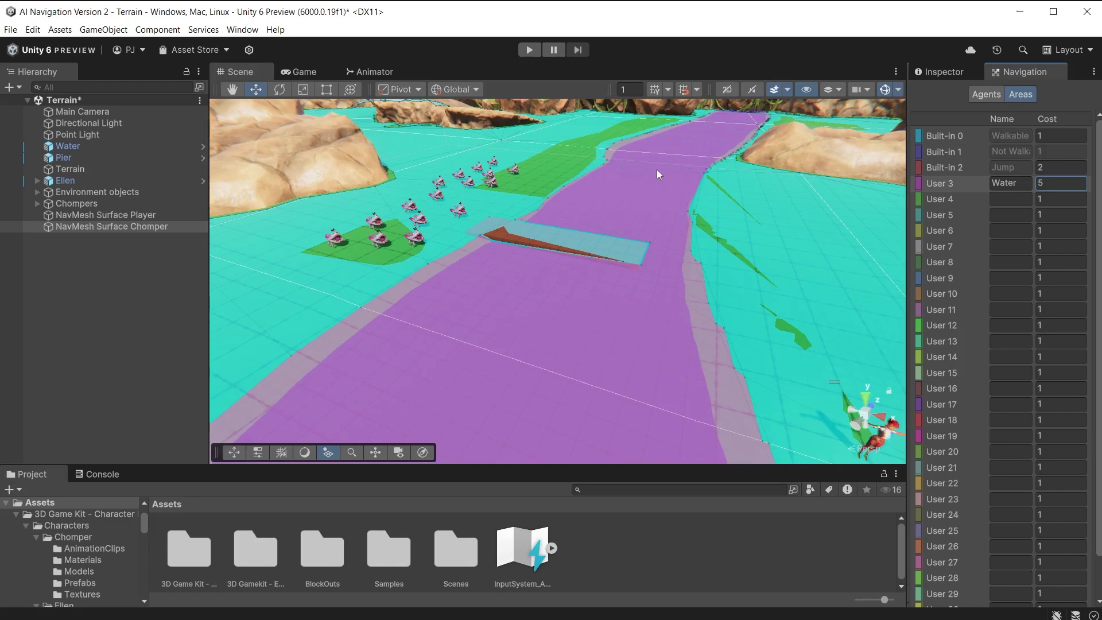
pyautogui.hotkey('ctrl', 'p')
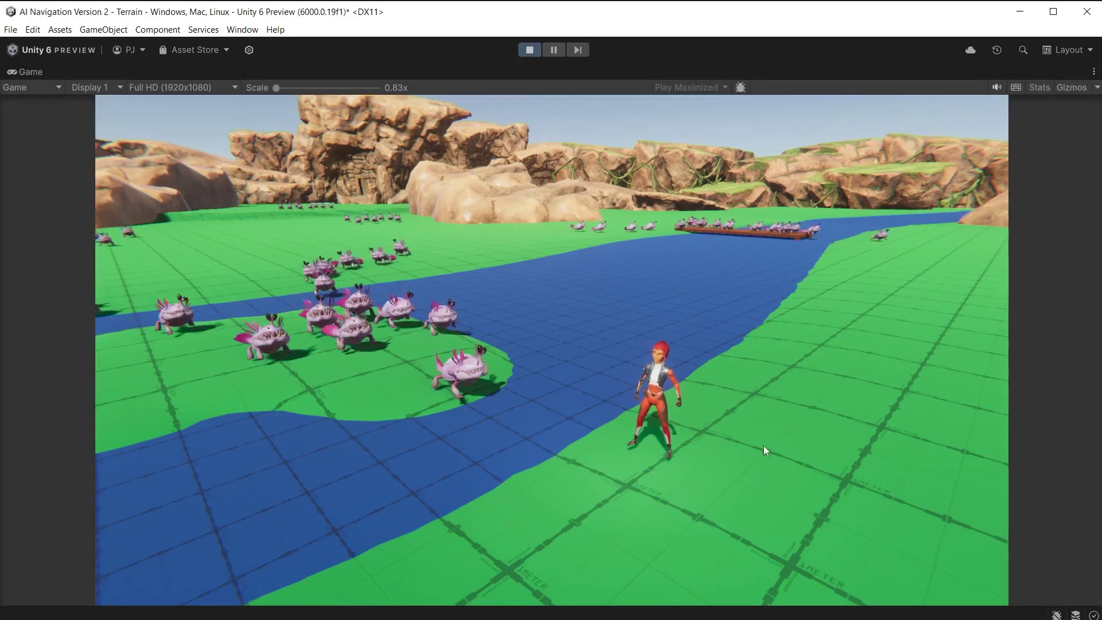